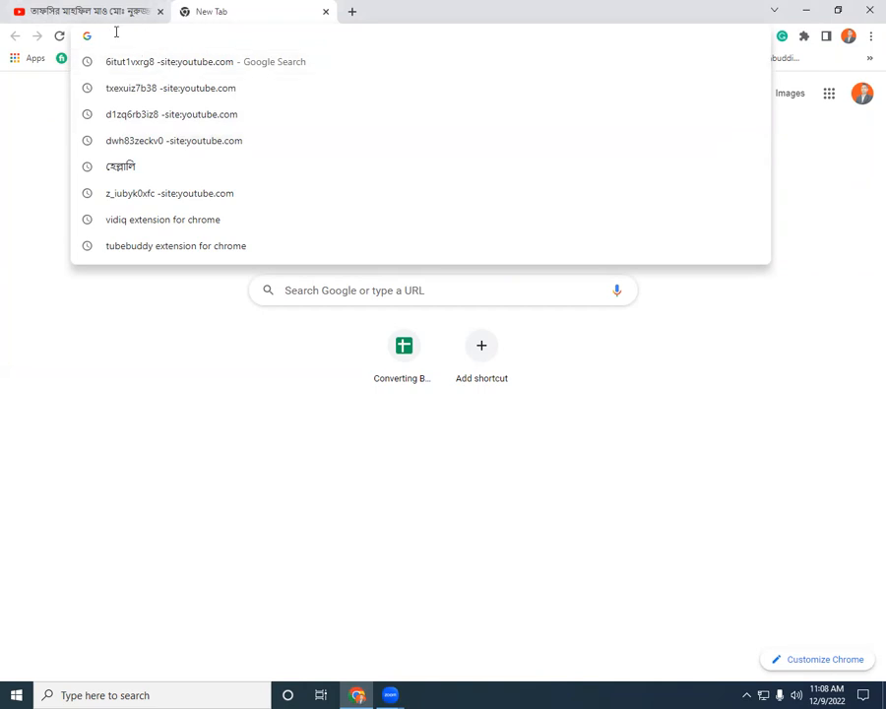
# Step: Search Google for "vidq extension for chrom" and open the Chrome Web Store page of vidIQ Vision for YouTube
pyautogui.write('vidw')
pyautogui.press('BackSpace')
pyautogui.write('q')
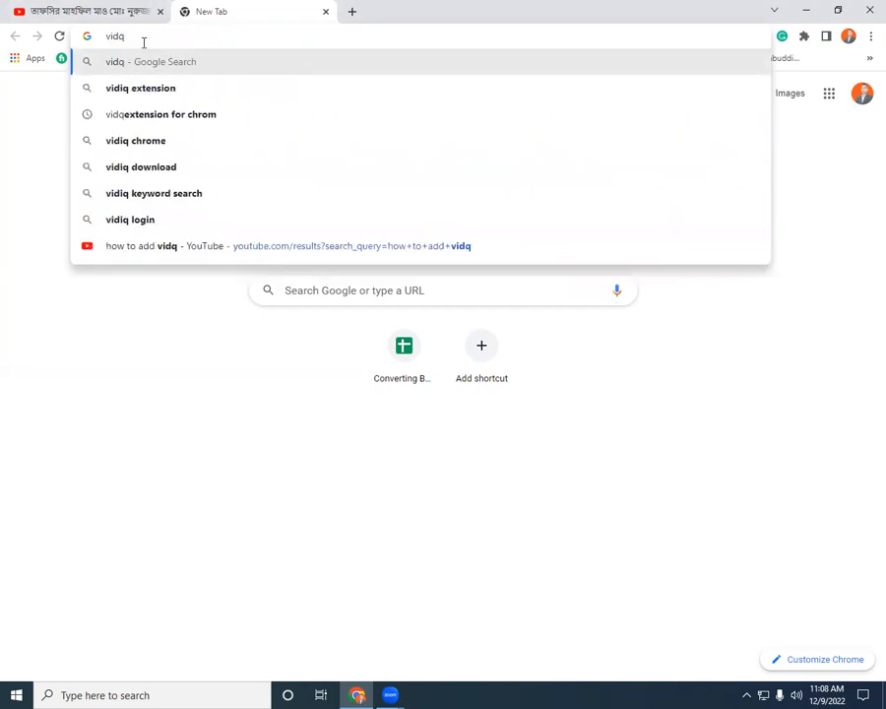
pyautogui.click(181, 118)
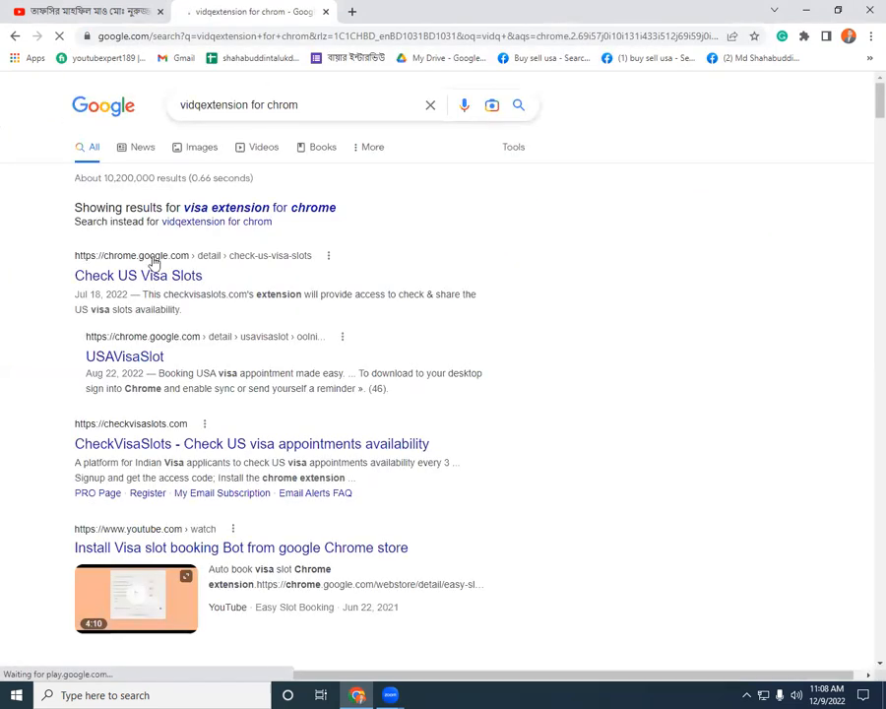
pyautogui.click(203, 106)
pyautogui.click(313, 106)
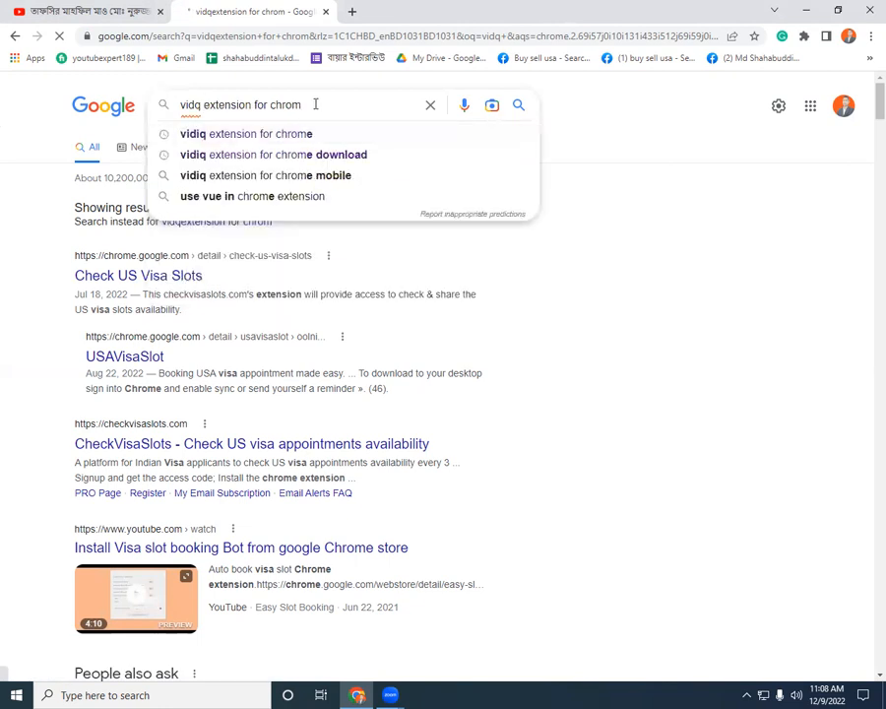
pyautogui.press('Return')
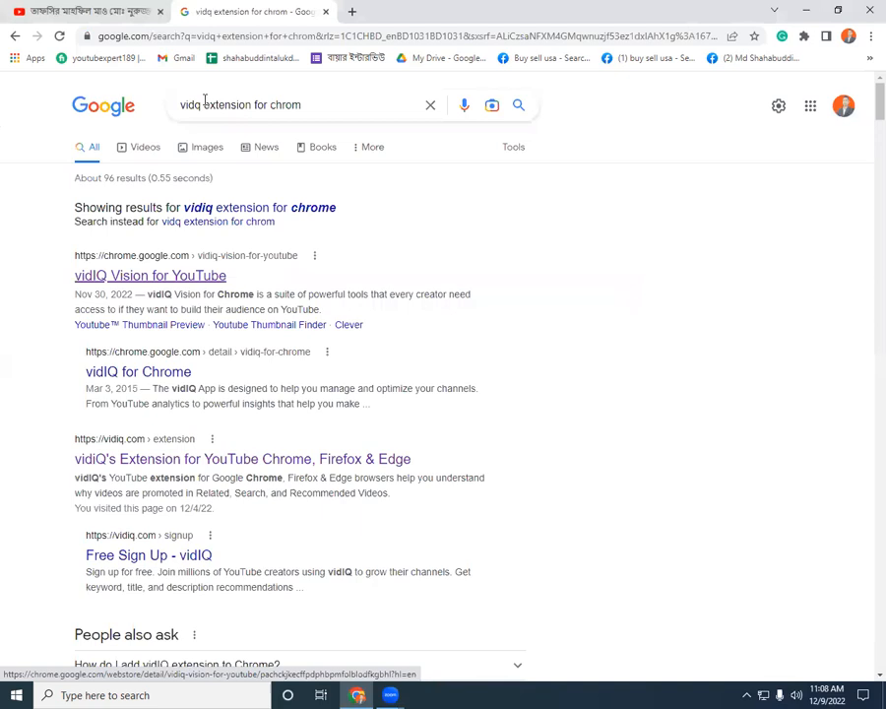
pyautogui.click(135, 280)
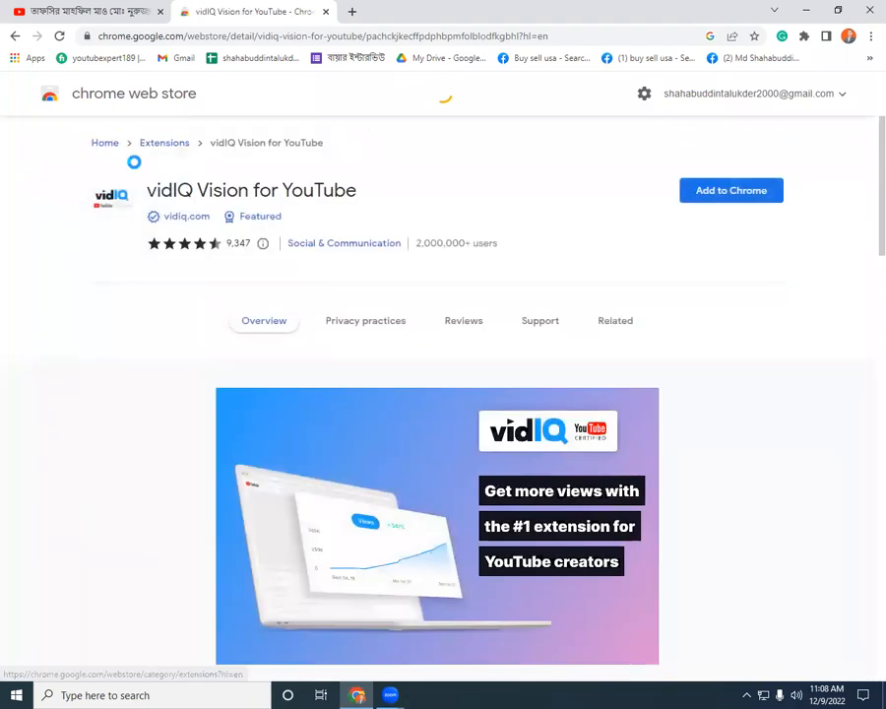
pyautogui.press('Print')
pyautogui.moveTo(15, 72); pyautogui.dragTo(354, 187)
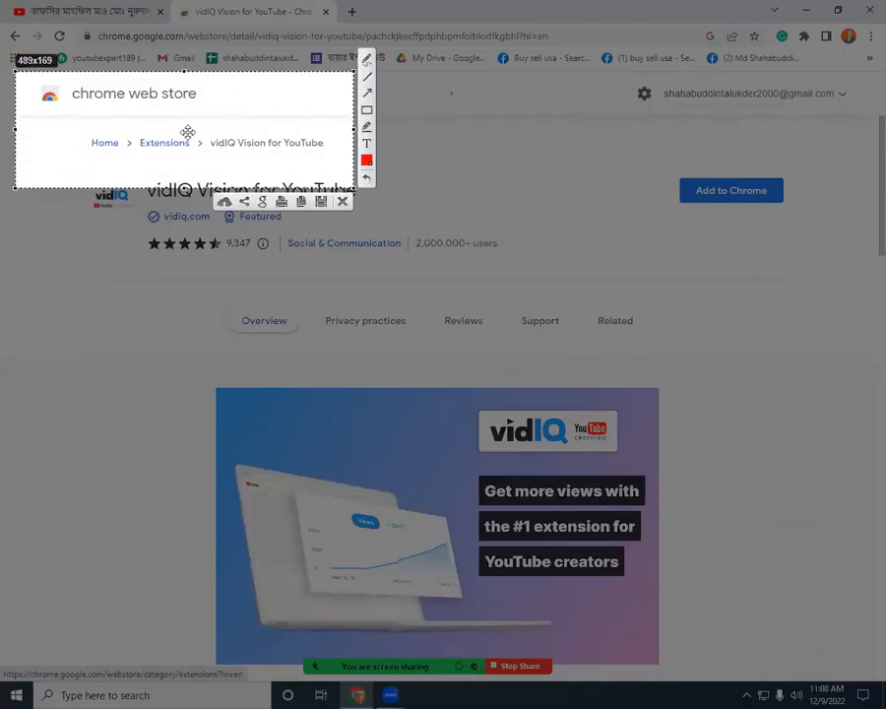
pyautogui.click(342, 202)
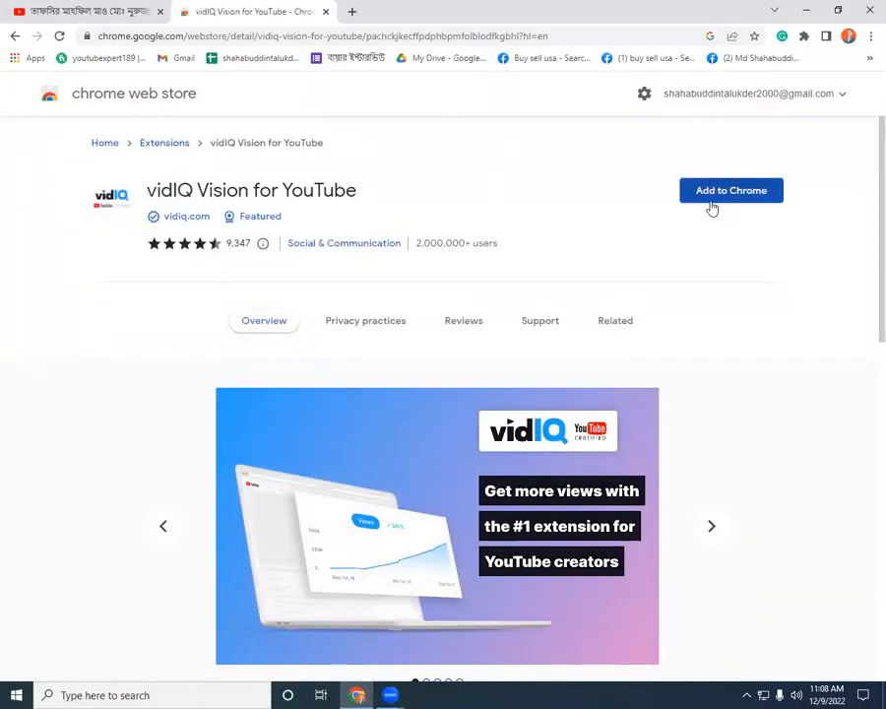
pyautogui.press('Print')
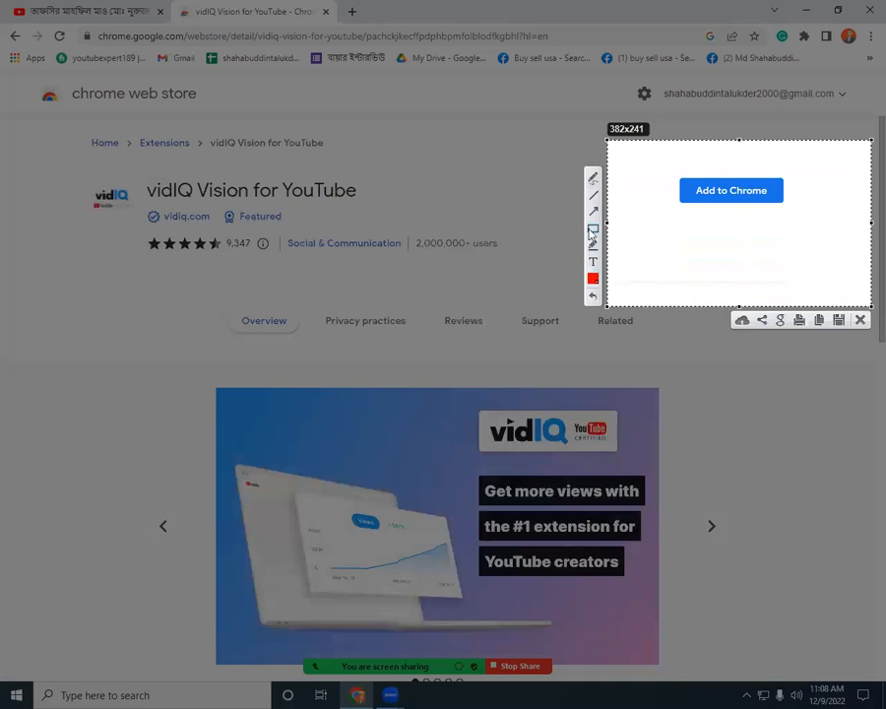
pyautogui.moveTo(657, 169); pyautogui.dragTo(832, 207)
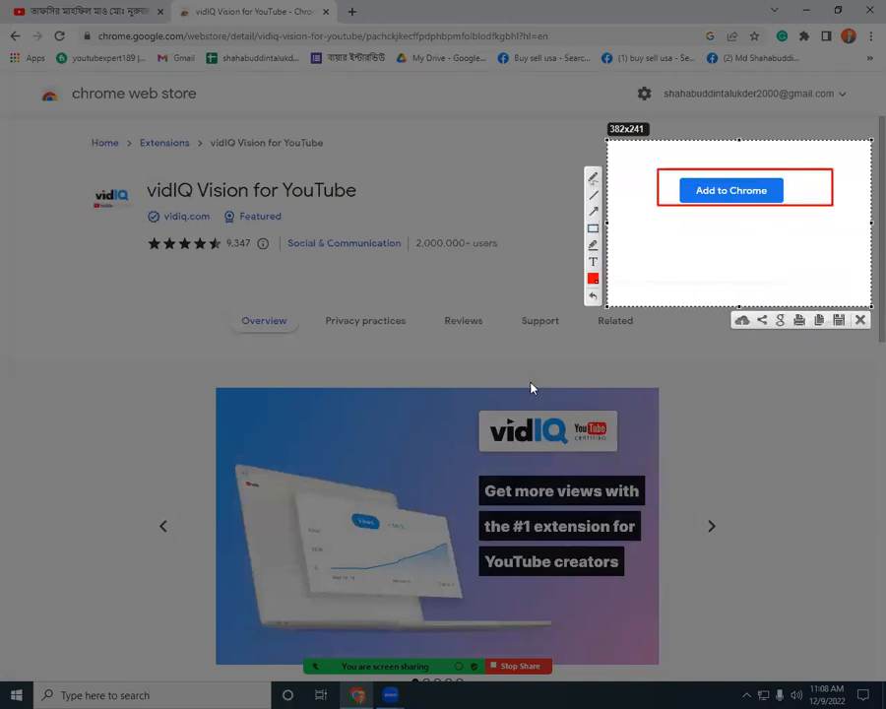
pyautogui.press('Escape')
# Step: Start adding the vidIQ Vision for YouTube extension to Chrome
pyautogui.click(715, 190)
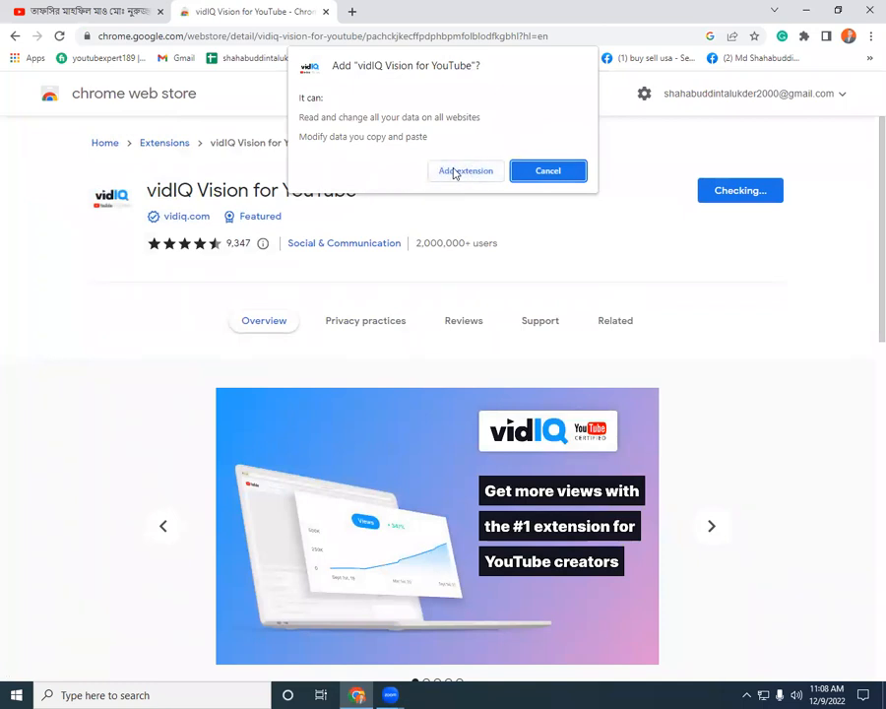
pyautogui.press('Print')
pyautogui.moveTo(401, 148); pyautogui.dragTo(596, 205)
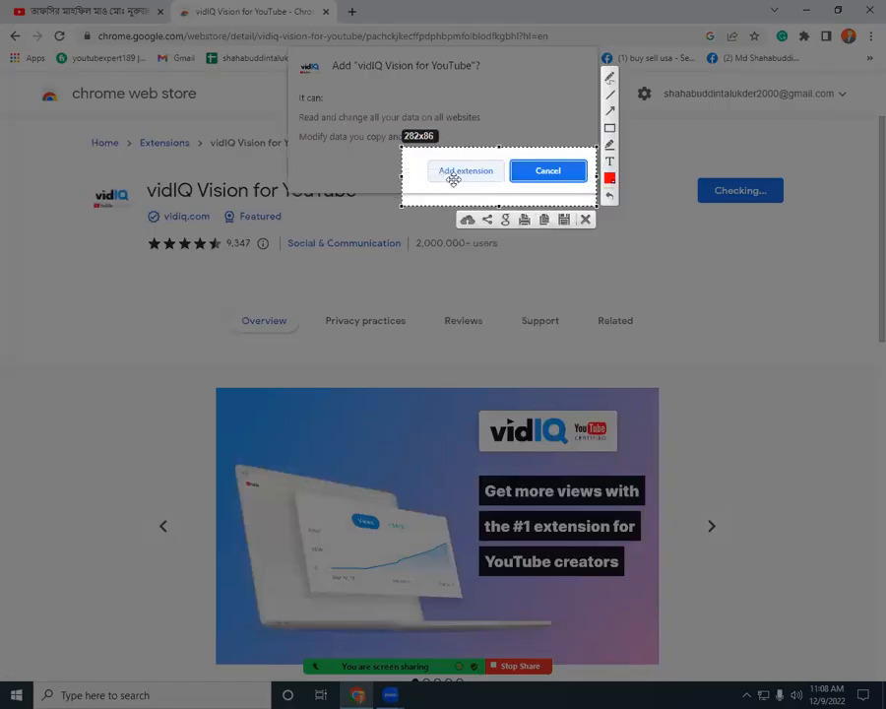
pyautogui.moveTo(420, 157); pyautogui.dragTo(512, 187)
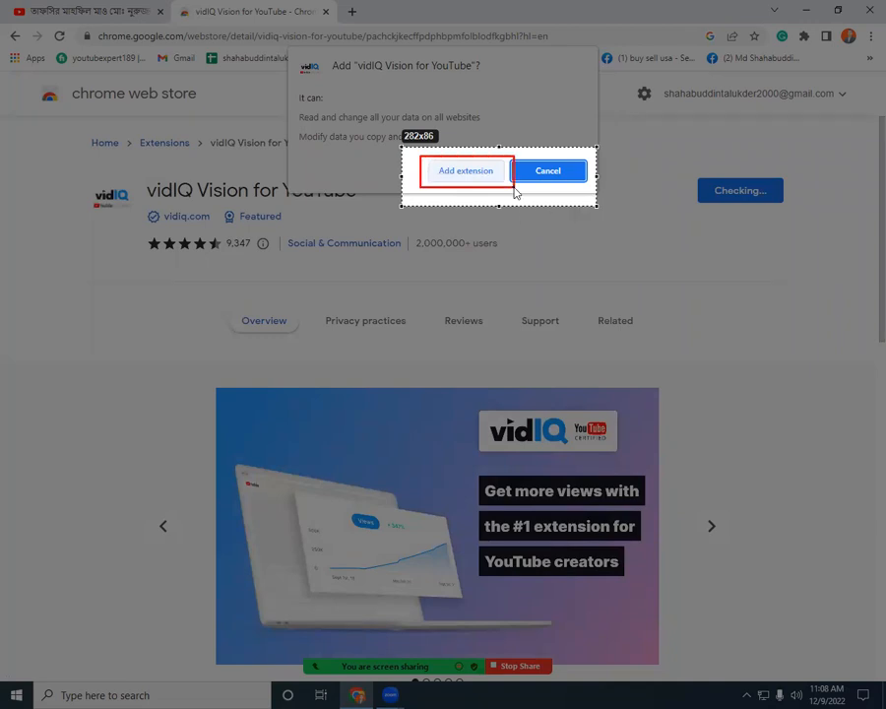
pyautogui.press('Escape')
# Step: Approve the requested permissions to install the vidIQ Vision for YouTube extension
pyautogui.click(462, 174)
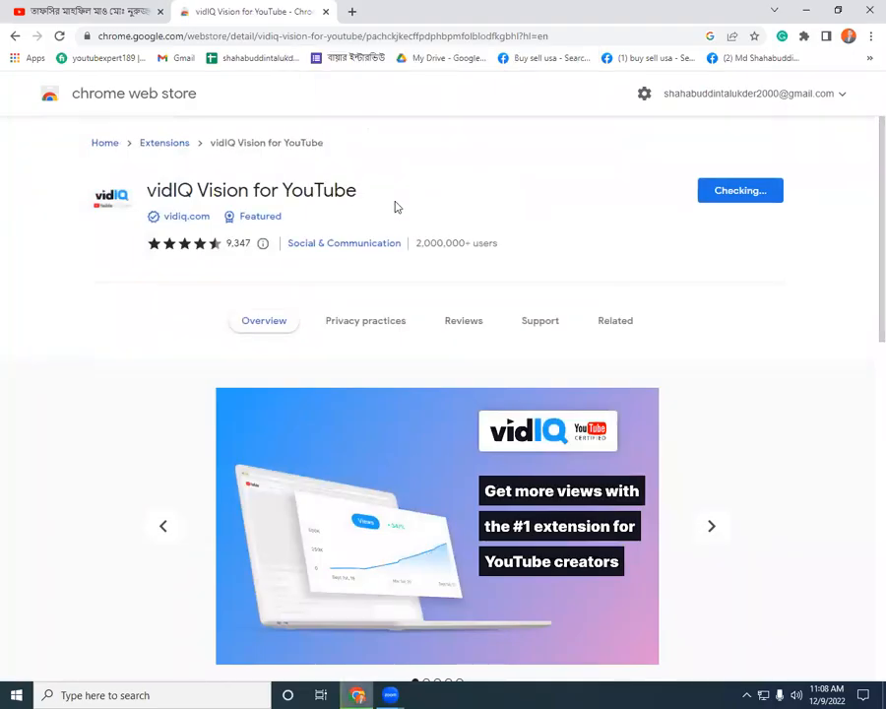
pyautogui.press('Print')
pyautogui.moveTo(615, 131); pyautogui.dragTo(881, 255)
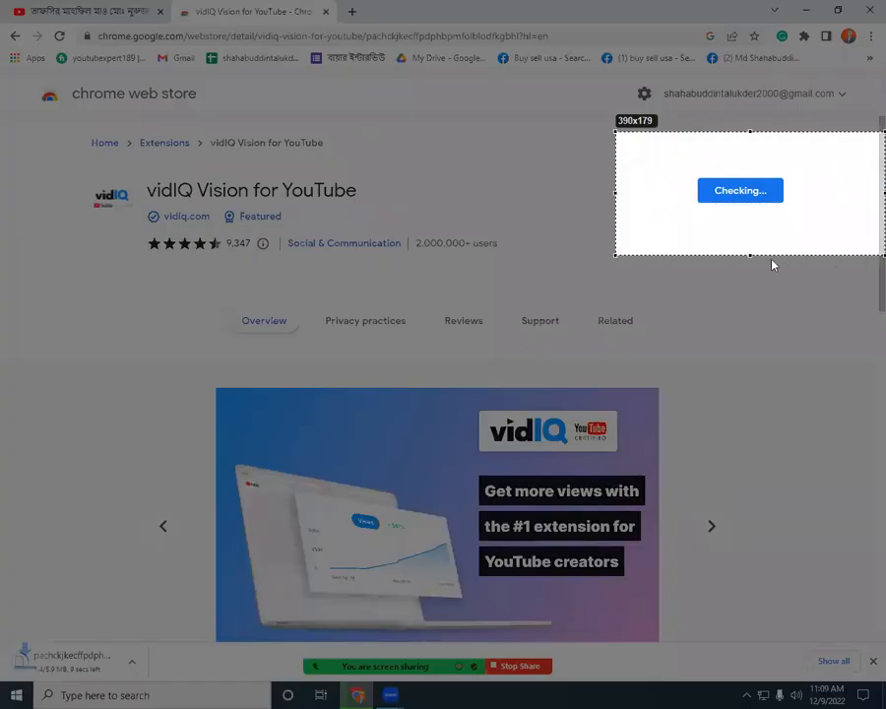
pyautogui.moveTo(669, 172)
pyautogui.mouseDown()
pyautogui.moveTo(823, 210)
pyautogui.moveTo(696, 197)
pyautogui.moveTo(702, 205)
pyautogui.moveTo(821, 202)
pyautogui.mouseUp()
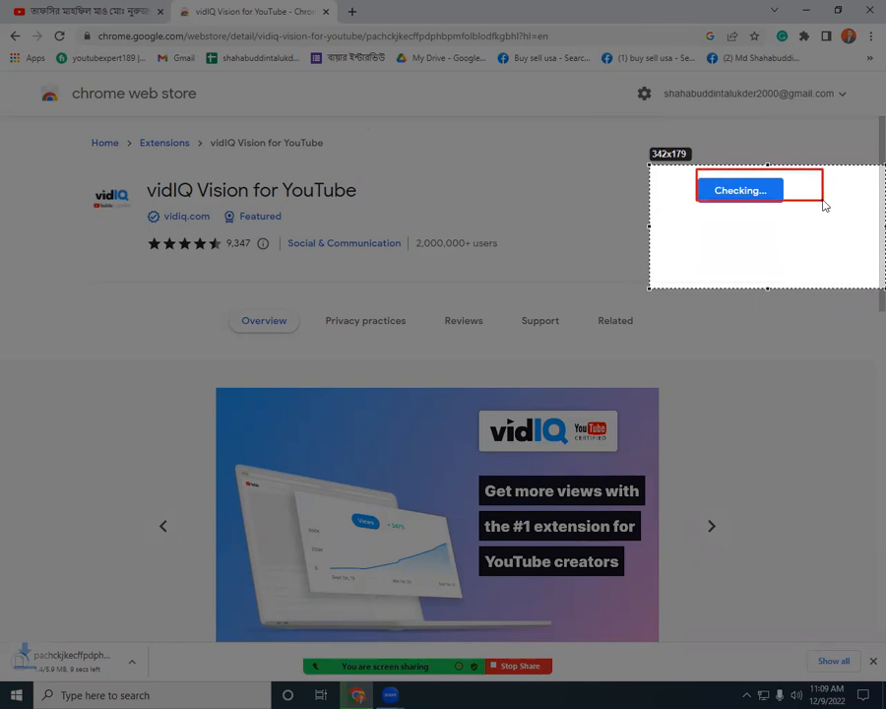
pyautogui.press('Escape')
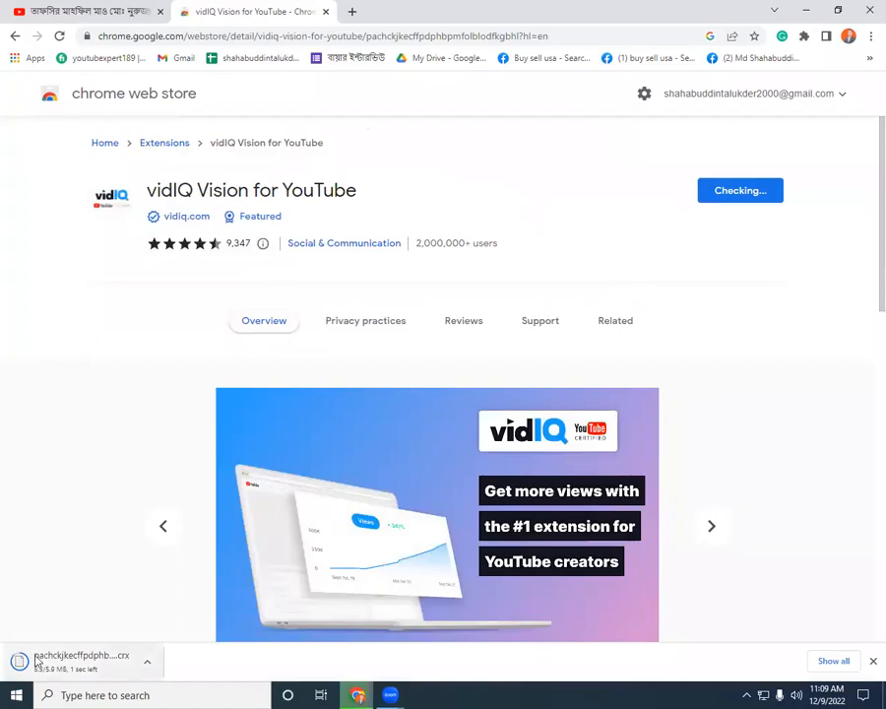
pyautogui.press('Print')
pyautogui.moveTo(251, 618); pyautogui.dragTo(1, 685)
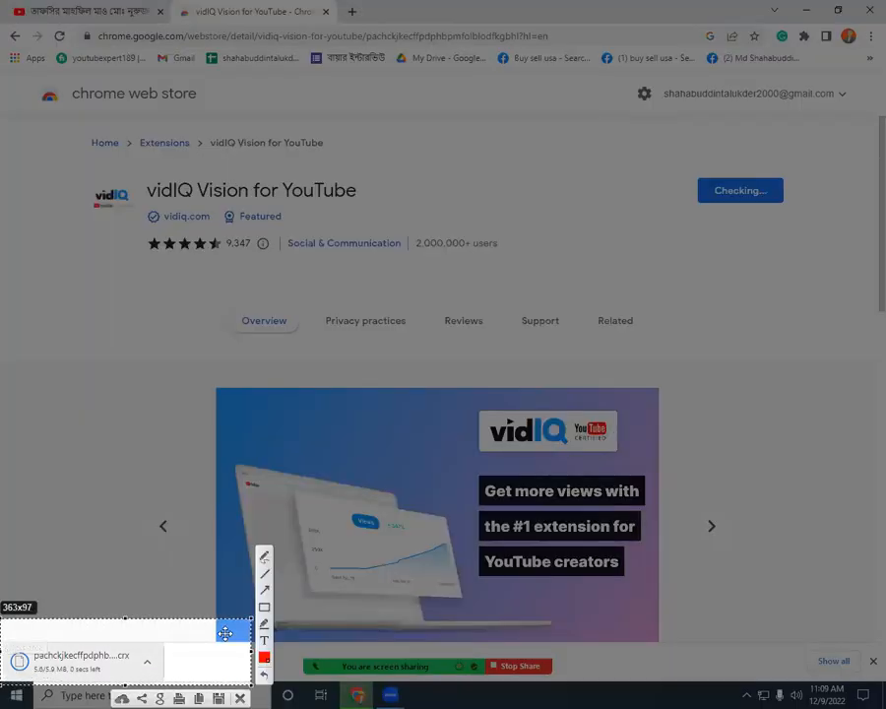
pyautogui.moveTo(25, 645); pyautogui.dragTo(184, 672)
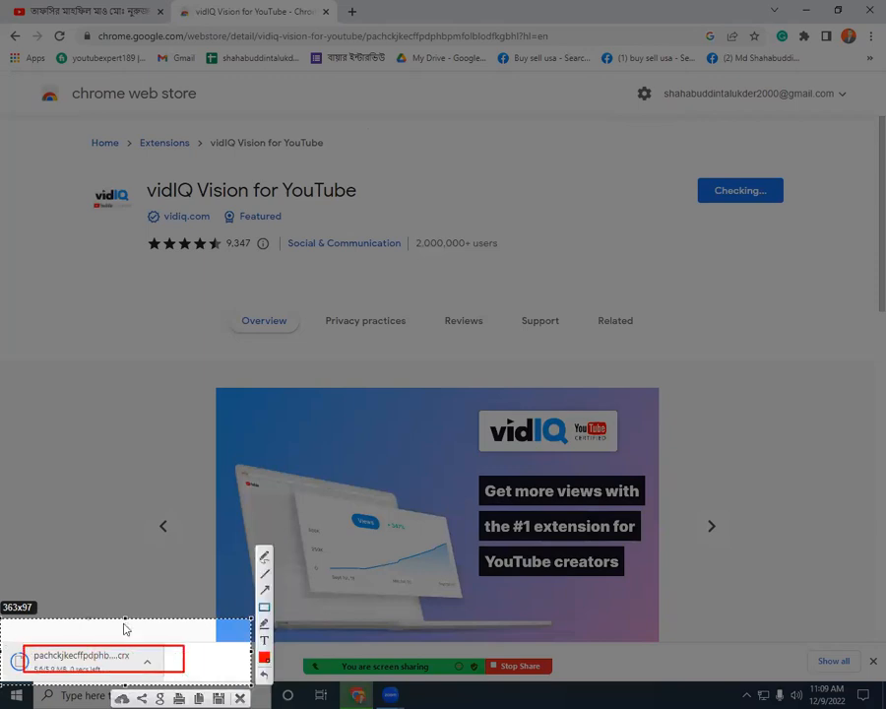
pyautogui.press('Escape')
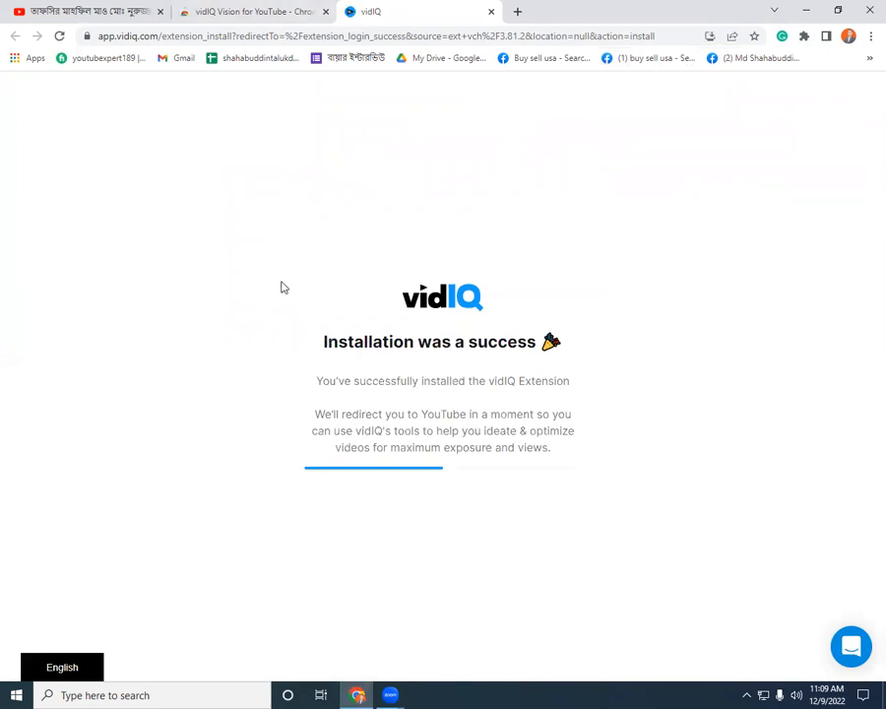
pyautogui.press('Print')
pyautogui.moveTo(281, 282); pyautogui.dragTo(790, 412)
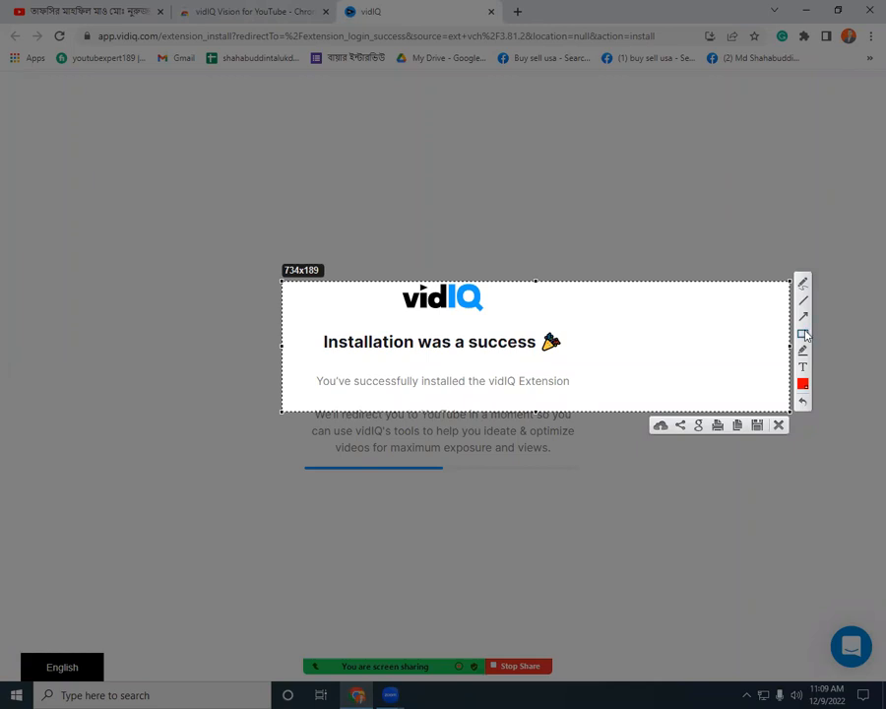
pyautogui.moveTo(322, 325); pyautogui.dragTo(692, 370)
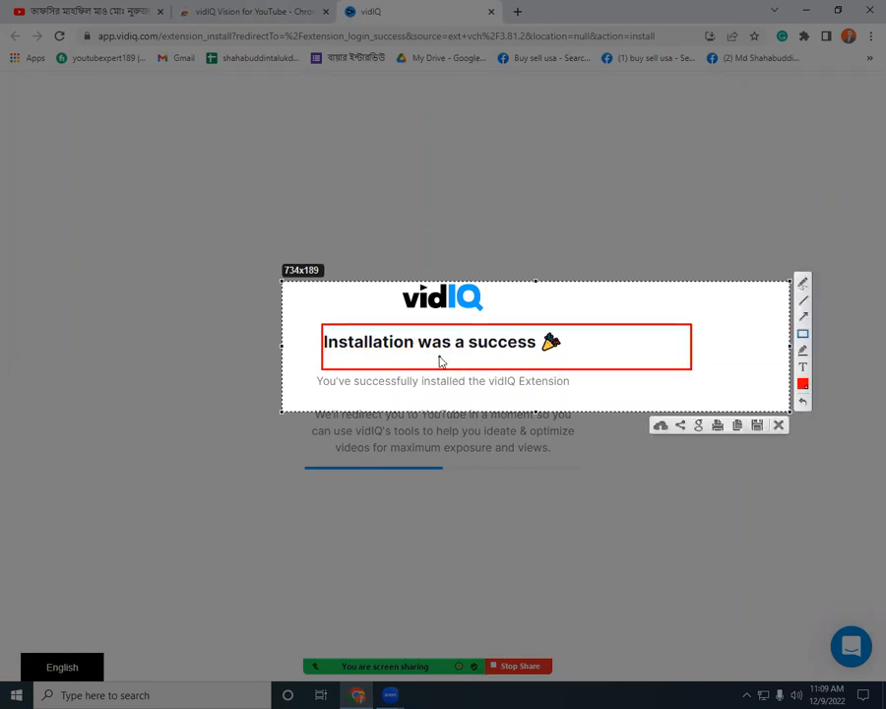
pyautogui.hotkey('ctrl', 'c')
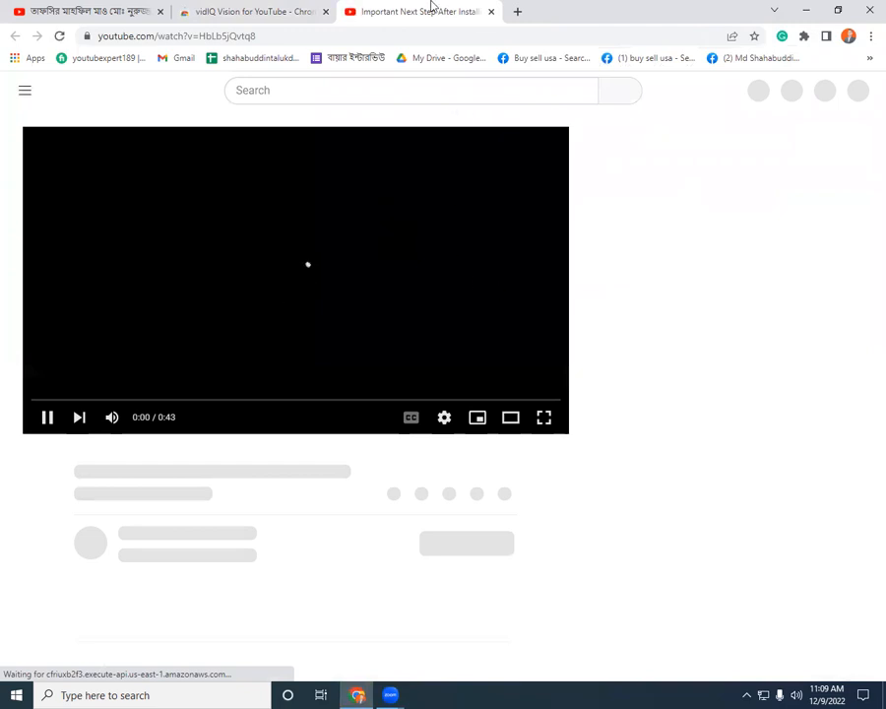
# Step: Close the vidIQ welcome video and Chrome Web Store pages, and load the bookmarked YouTube home page
pyautogui.click(491, 13)
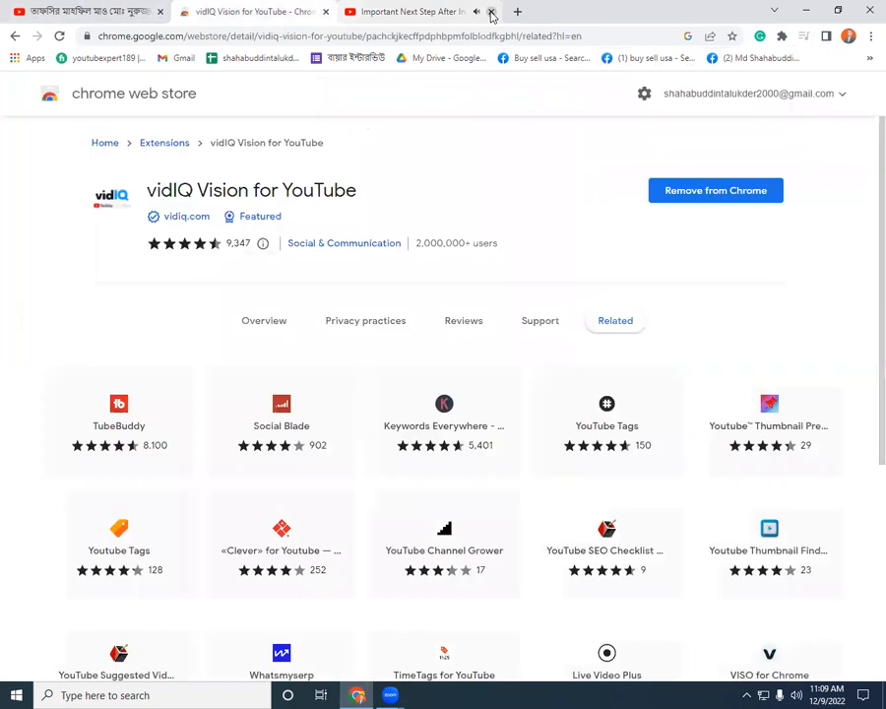
pyautogui.click(327, 13)
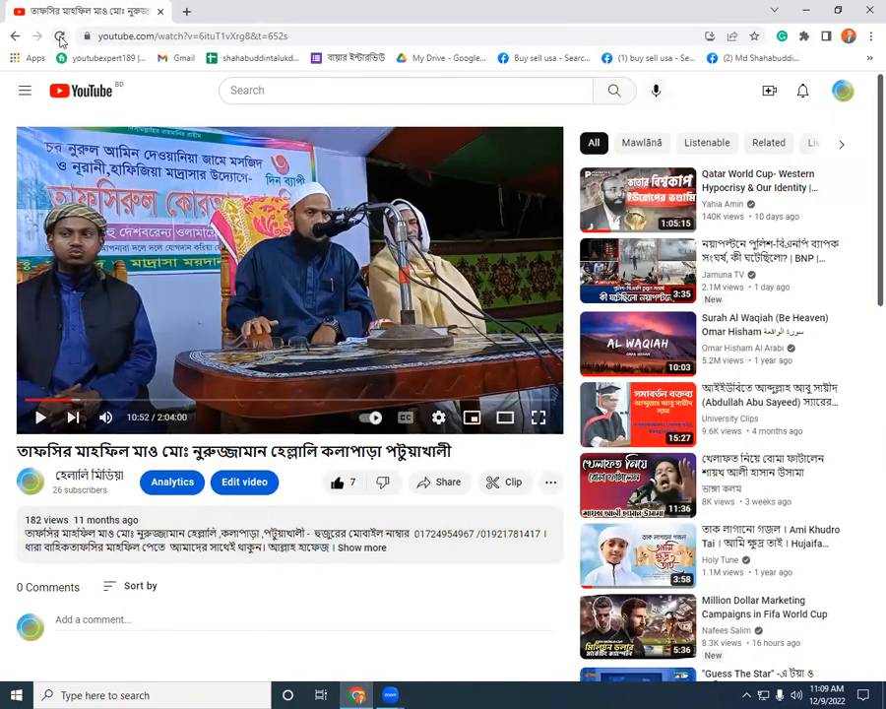
pyautogui.click(864, 60)
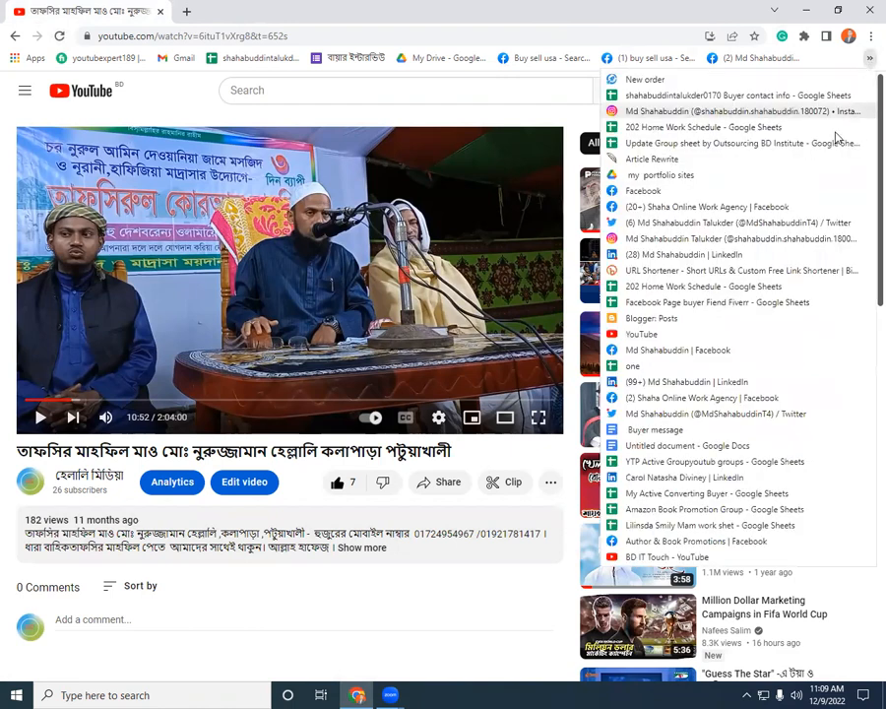
pyautogui.click(658, 334)
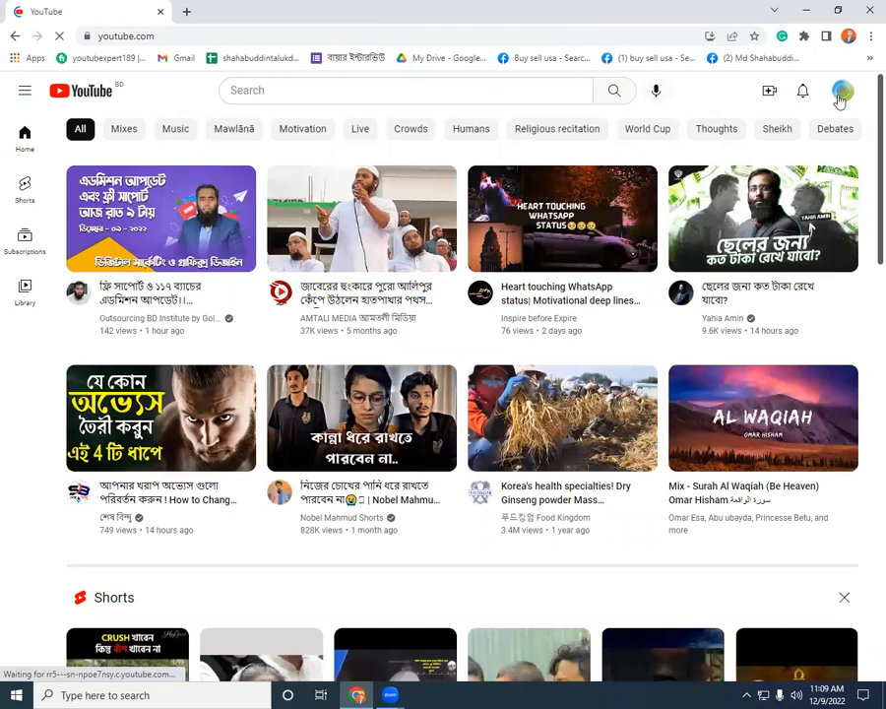
# Step: Open the 2:04:01 video from your own channel's video list and mute its sound
pyautogui.click(840, 93)
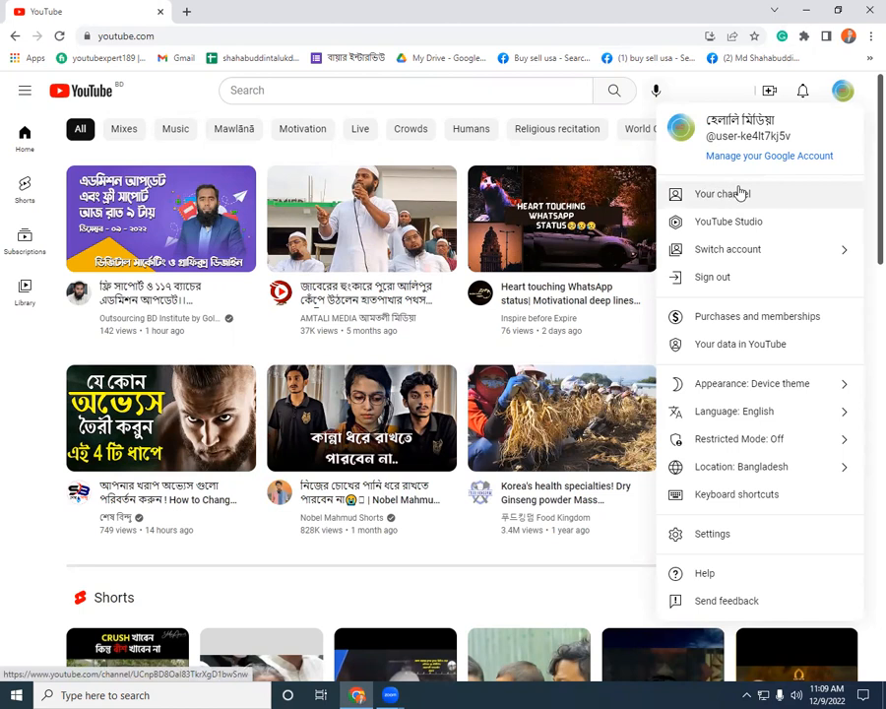
pyautogui.click(718, 195)
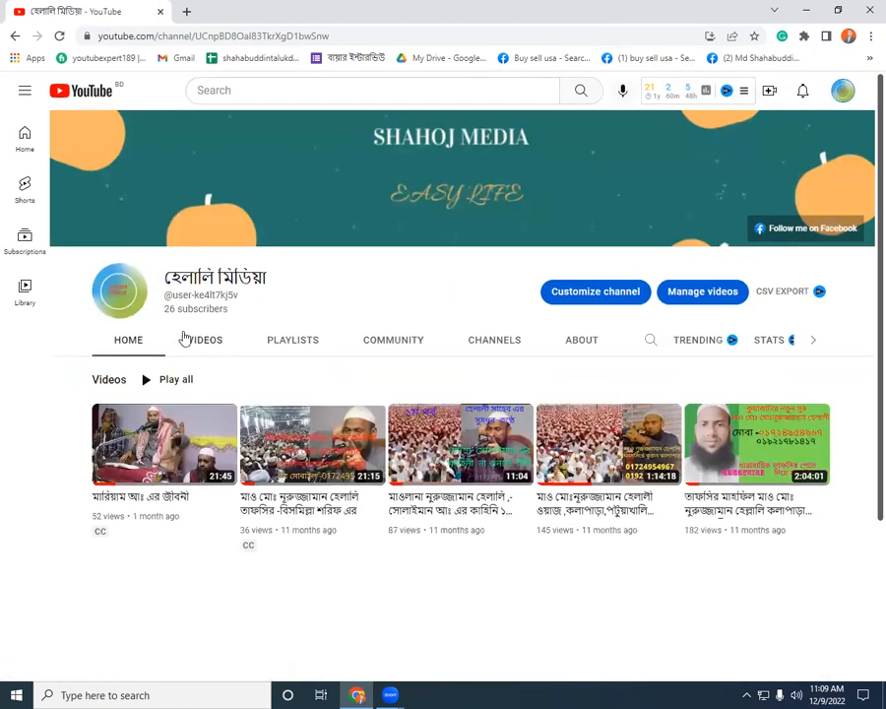
pyautogui.click(206, 344)
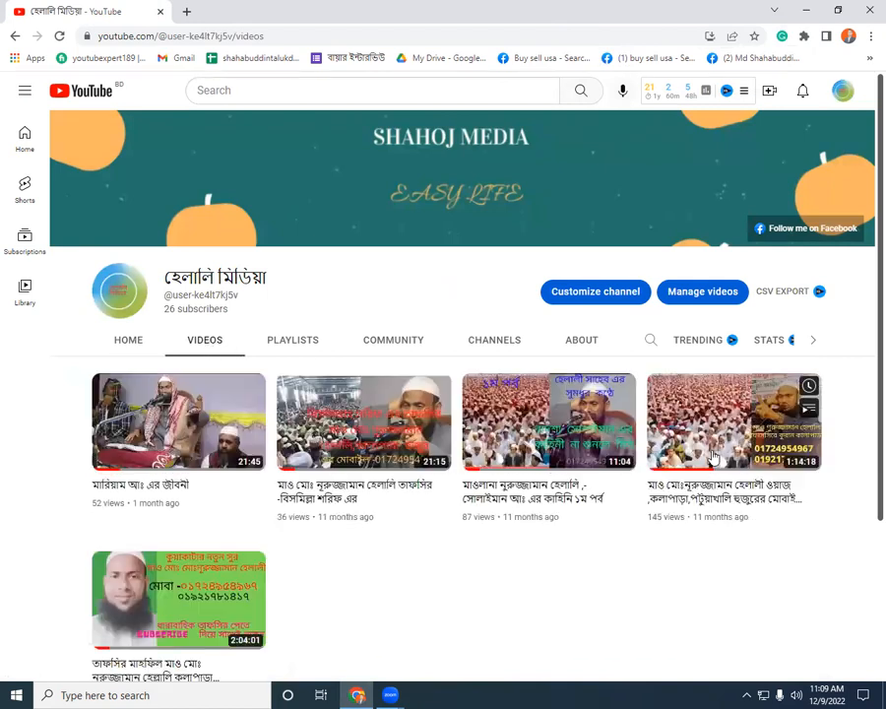
pyautogui.click(181, 587)
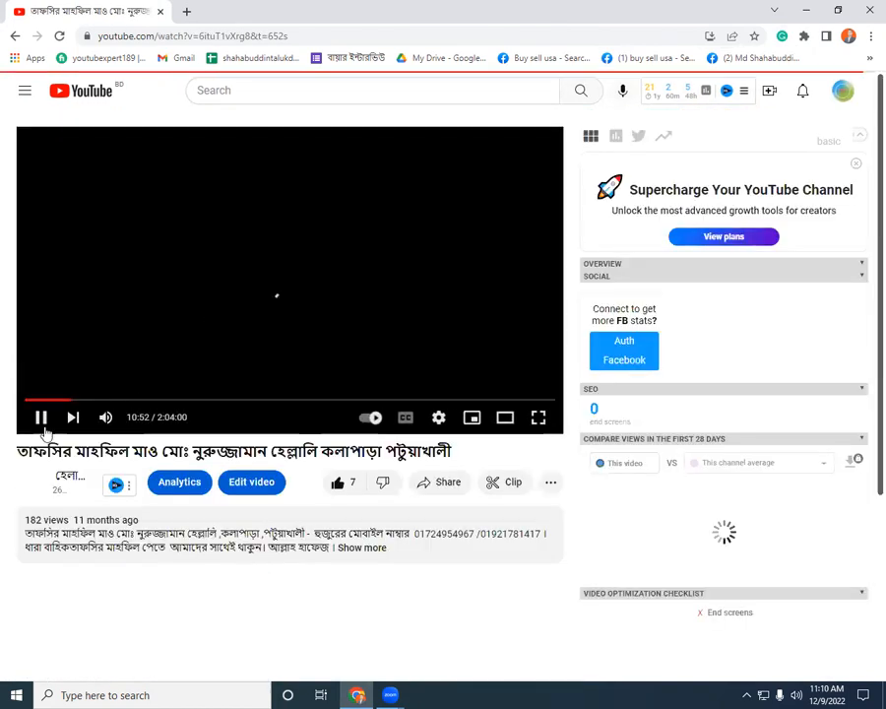
pyautogui.click(105, 417)
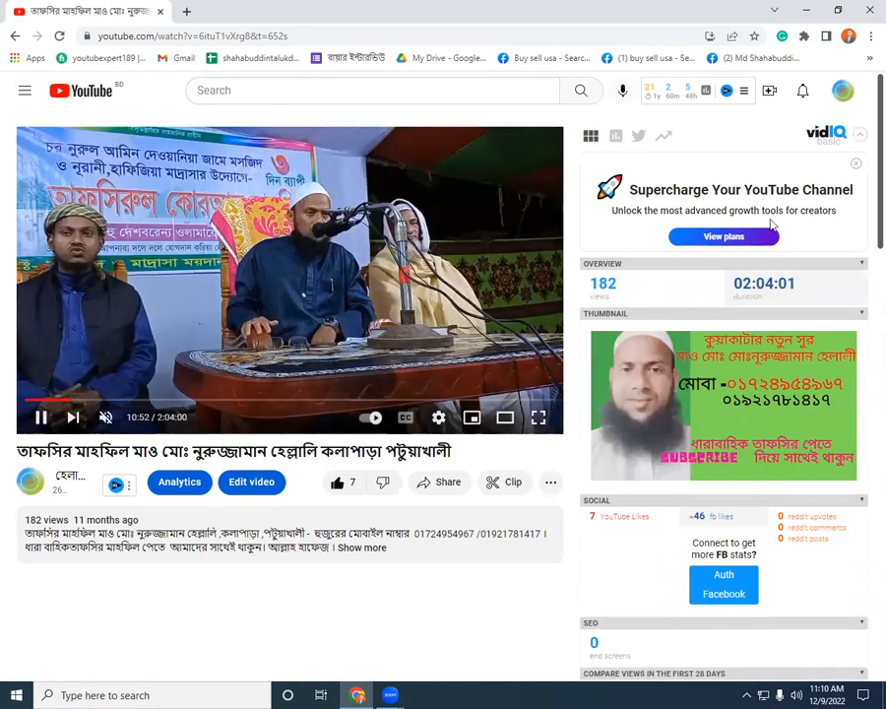
# Step: Pin the vidIQ Vision for YouTube extension to the browser toolbar
pyautogui.scroll(-4, 660, 227)
pyautogui.scroll(4, 660, 227)
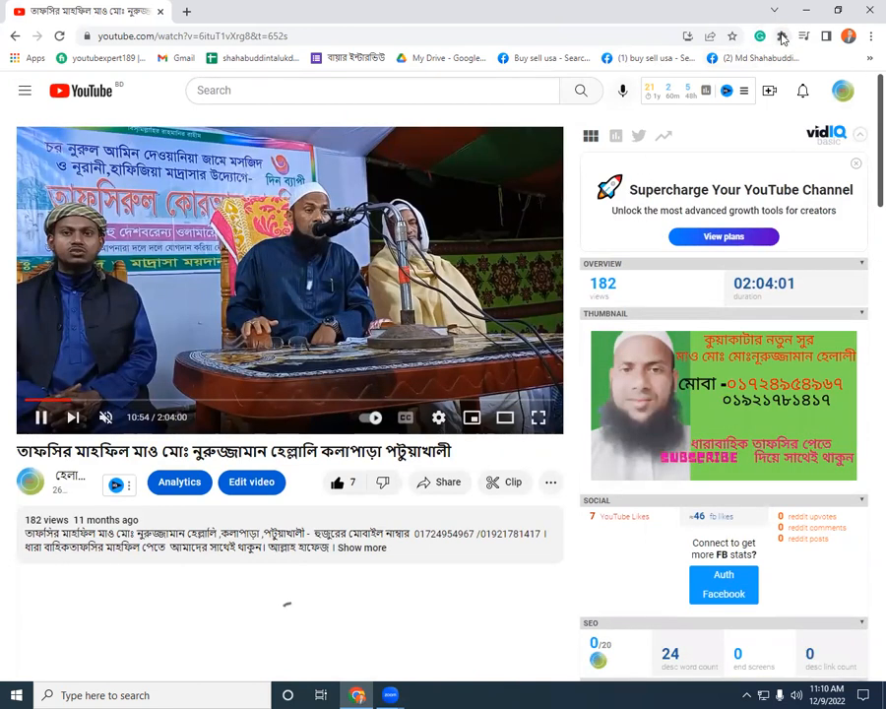
pyautogui.click(782, 36)
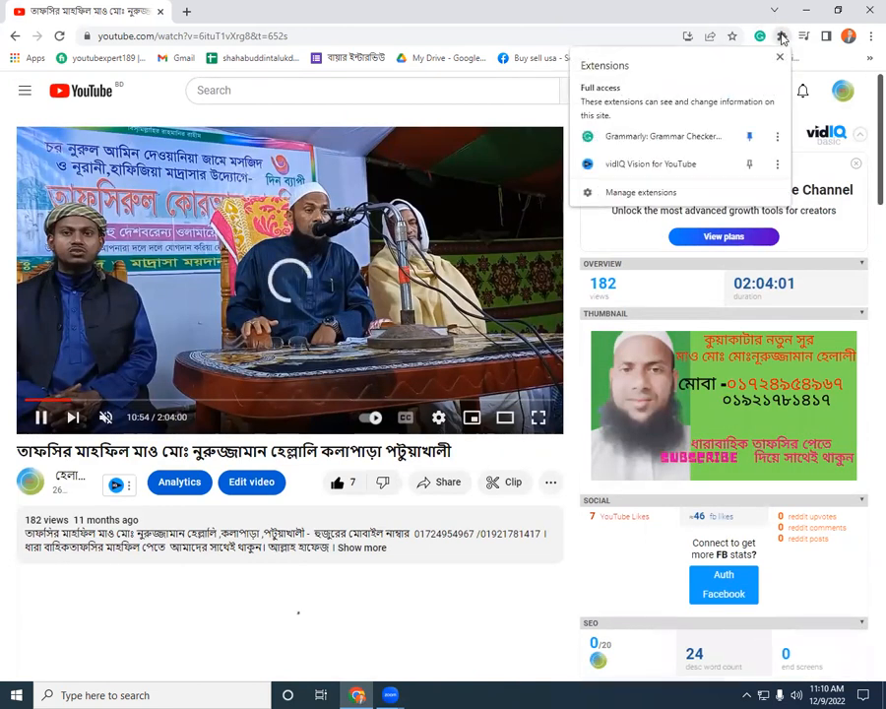
pyautogui.click(749, 165)
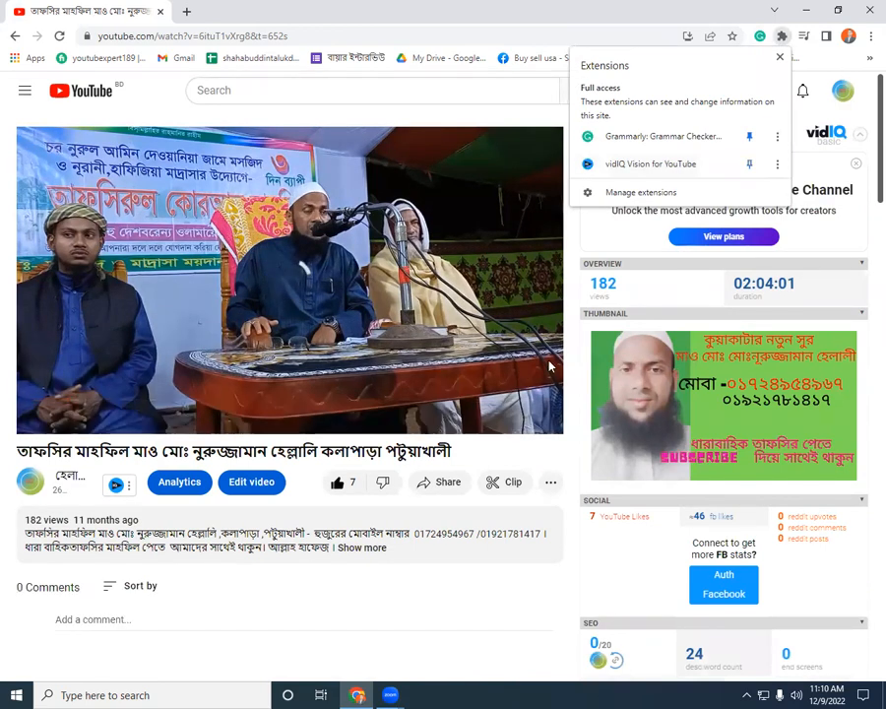
pyautogui.click(553, 458)
# Step: Pin the vidIQ Vision extension beside the Grammarly icon, reload the video page and pause playback
pyautogui.scroll(-7, 595, 379)
pyautogui.scroll(3, 596, 369)
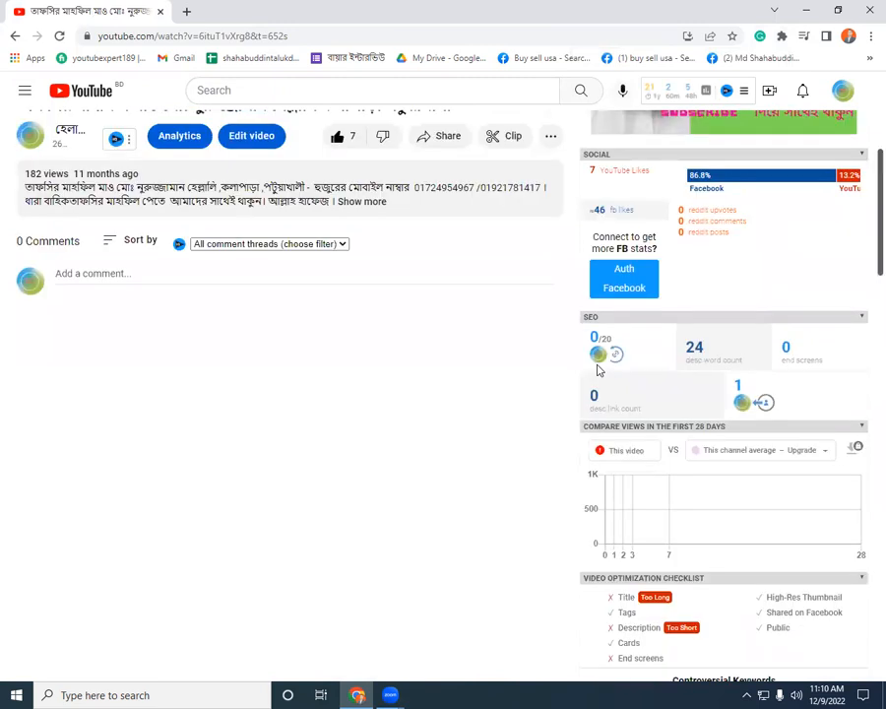
pyautogui.scroll(3, 597, 369)
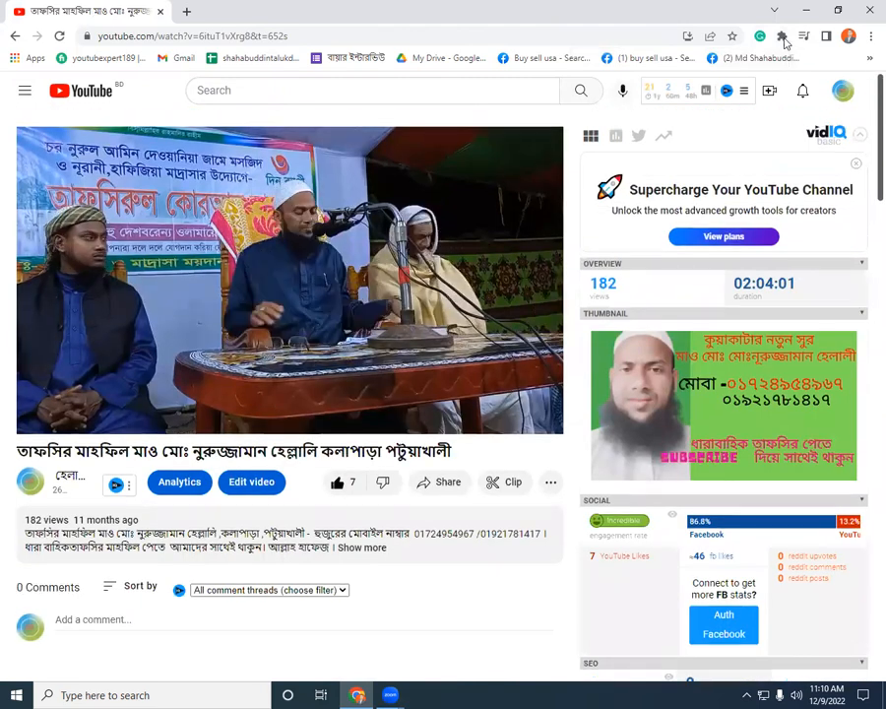
pyautogui.click(780, 36)
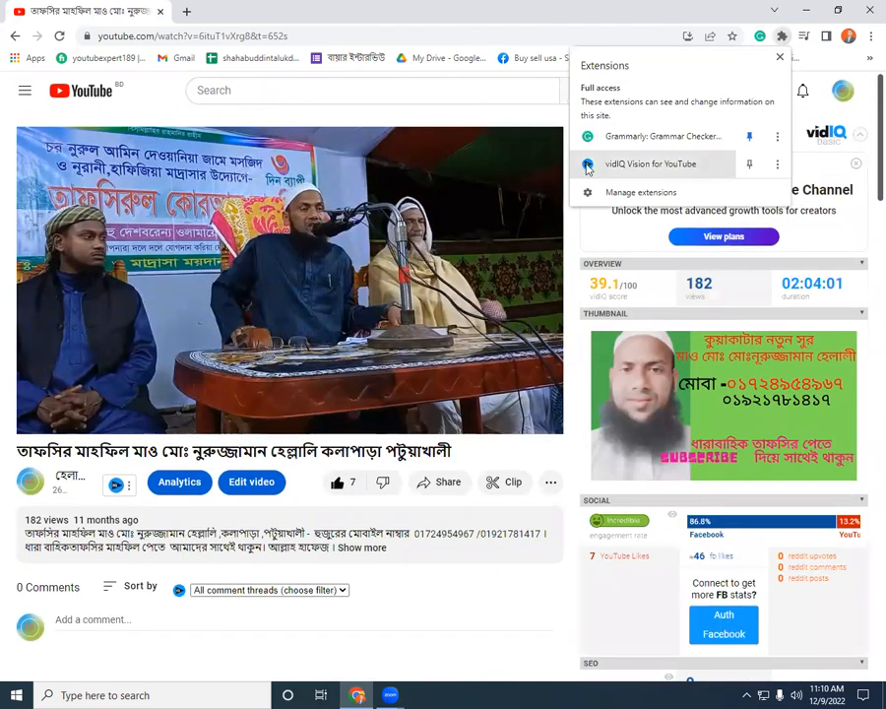
pyautogui.click(782, 38)
pyautogui.click(783, 38)
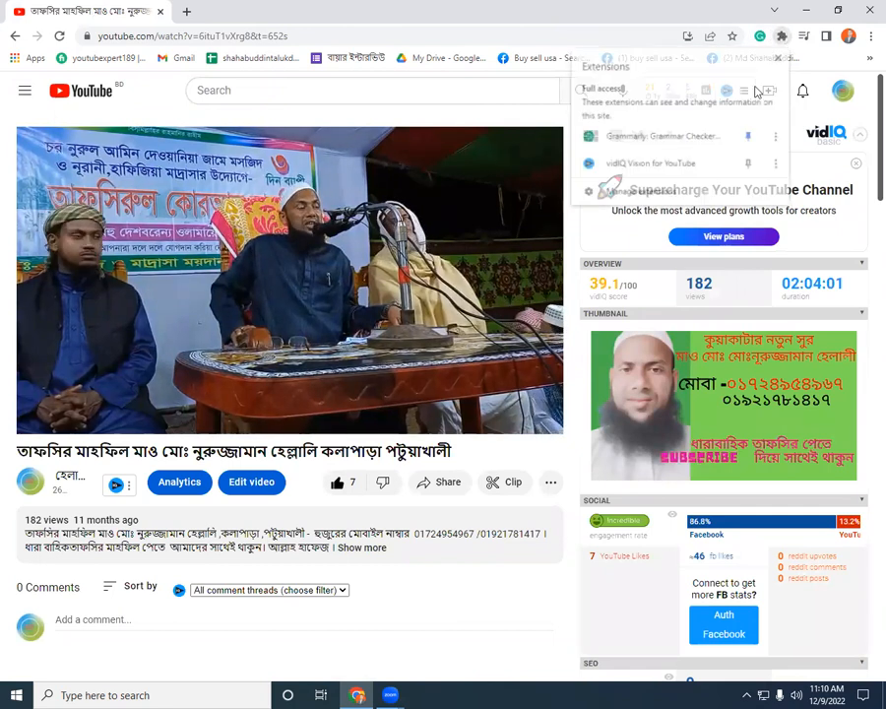
pyautogui.click(750, 166)
pyautogui.click(59, 36)
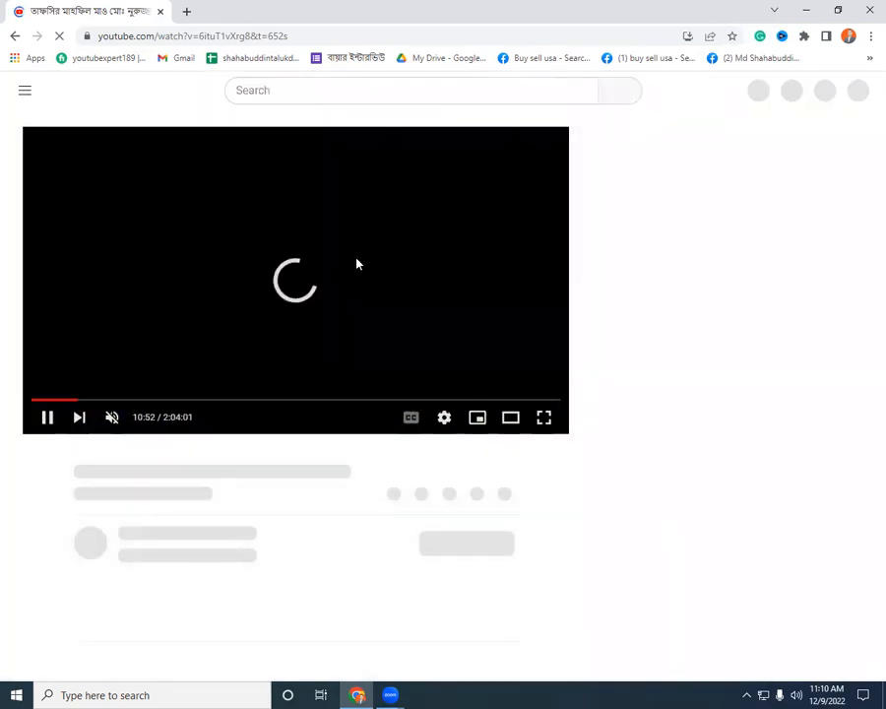
pyautogui.click(46, 419)
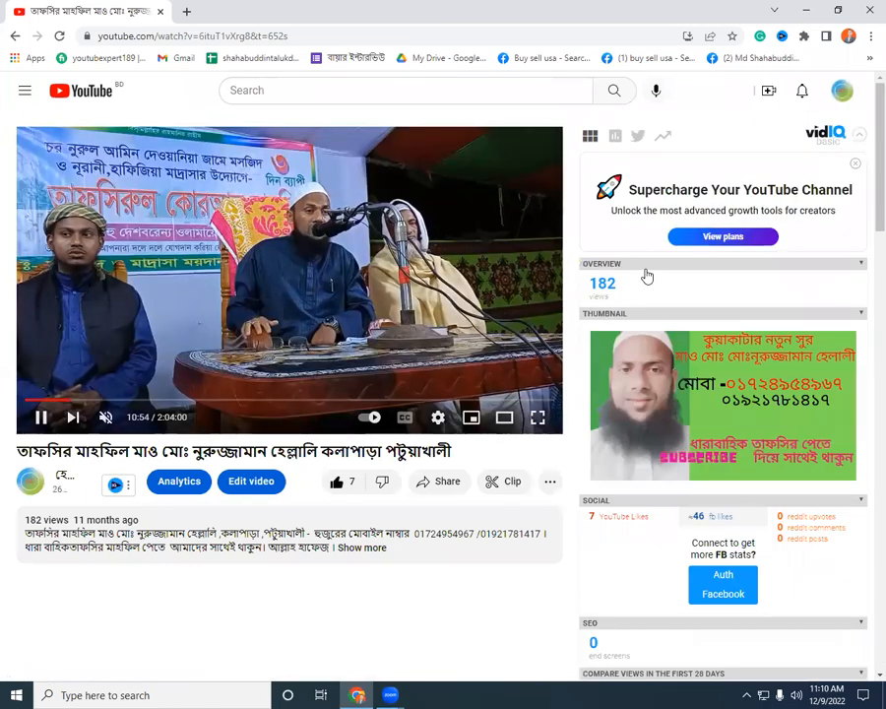
# Step: Examine vidIQ's engagement rate, SEO score breakdown, video optimization checklist and video tags for this video
pyautogui.scroll(-3, 647, 275)
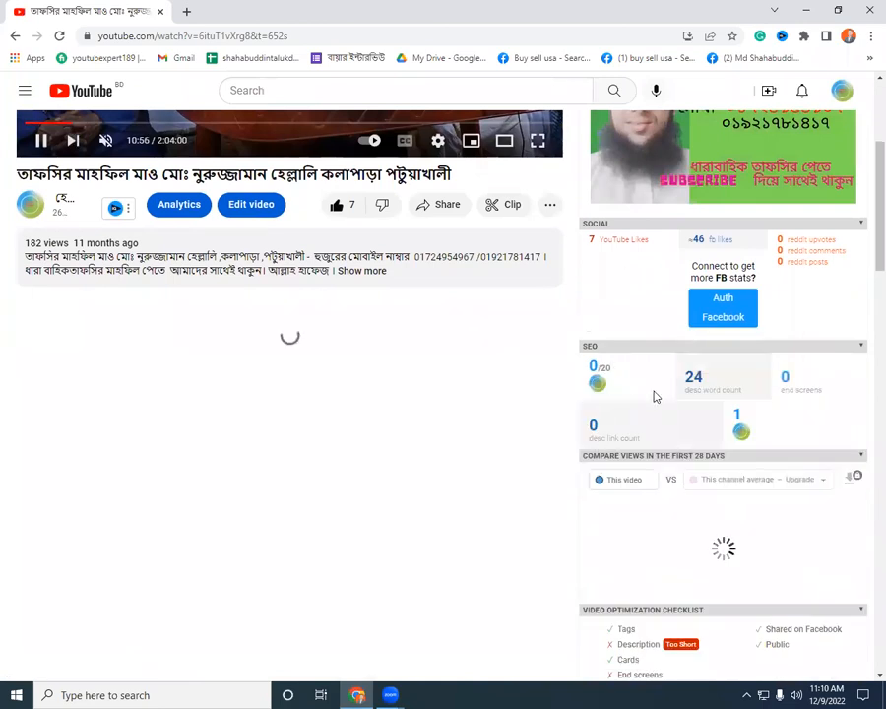
pyautogui.scroll(-3, 632, 460)
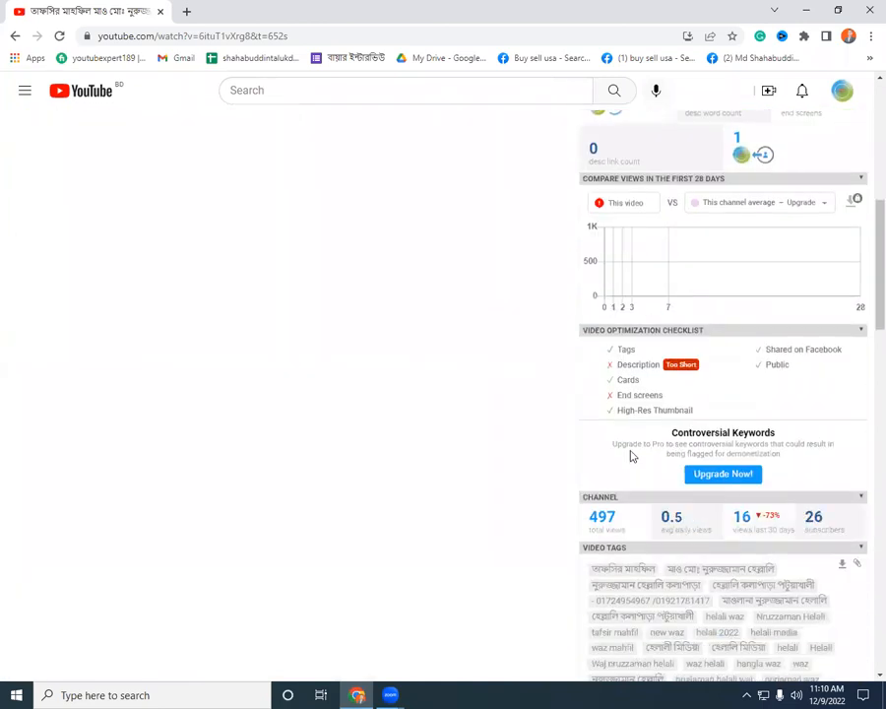
pyautogui.scroll(2, 632, 454)
pyautogui.scroll(3, 628, 448)
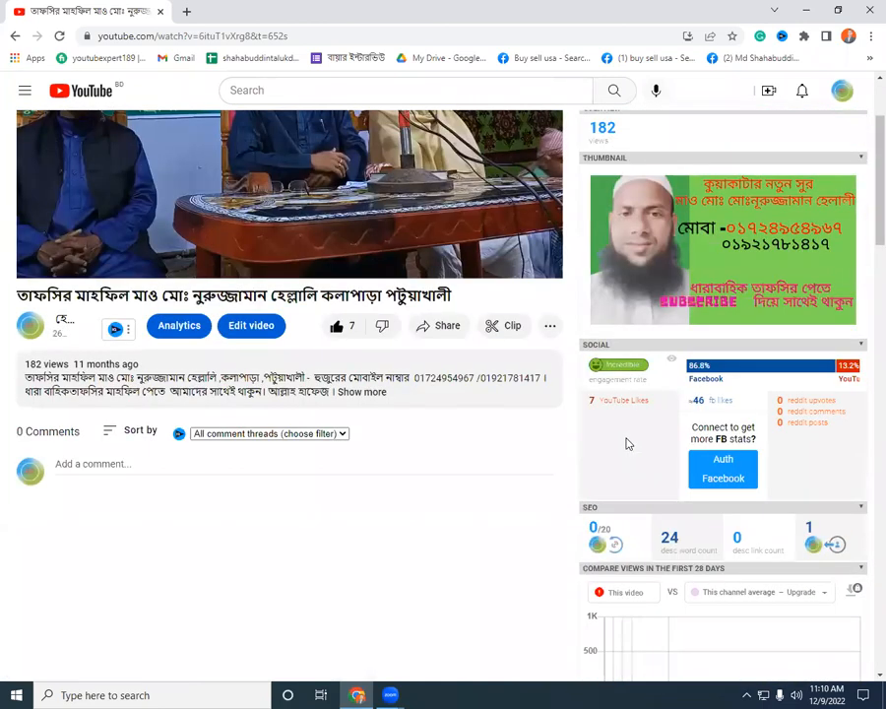
pyautogui.scroll(-2, 665, 367)
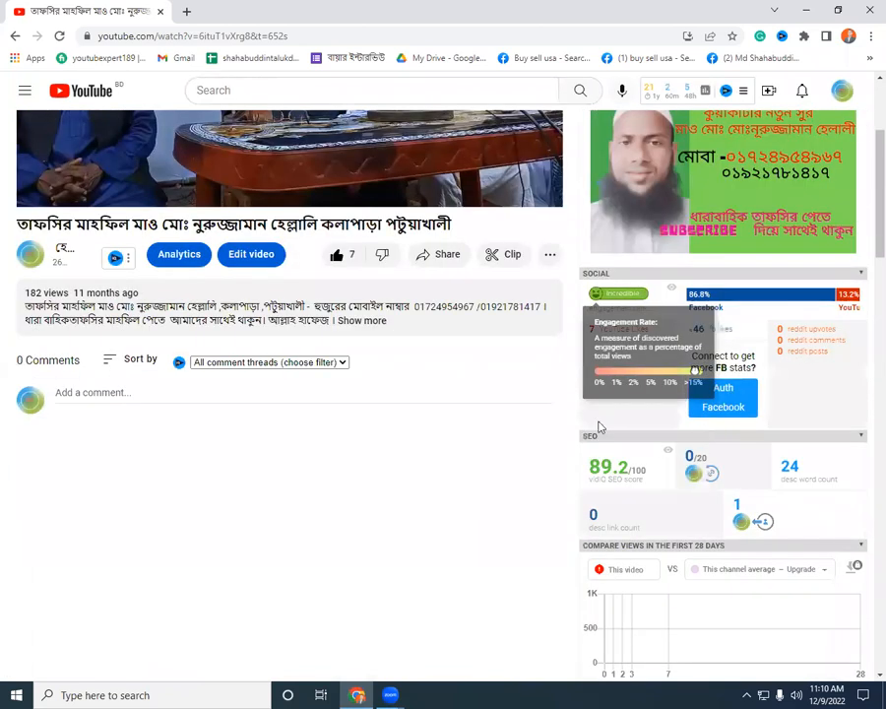
pyautogui.scroll(-1, 620, 381)
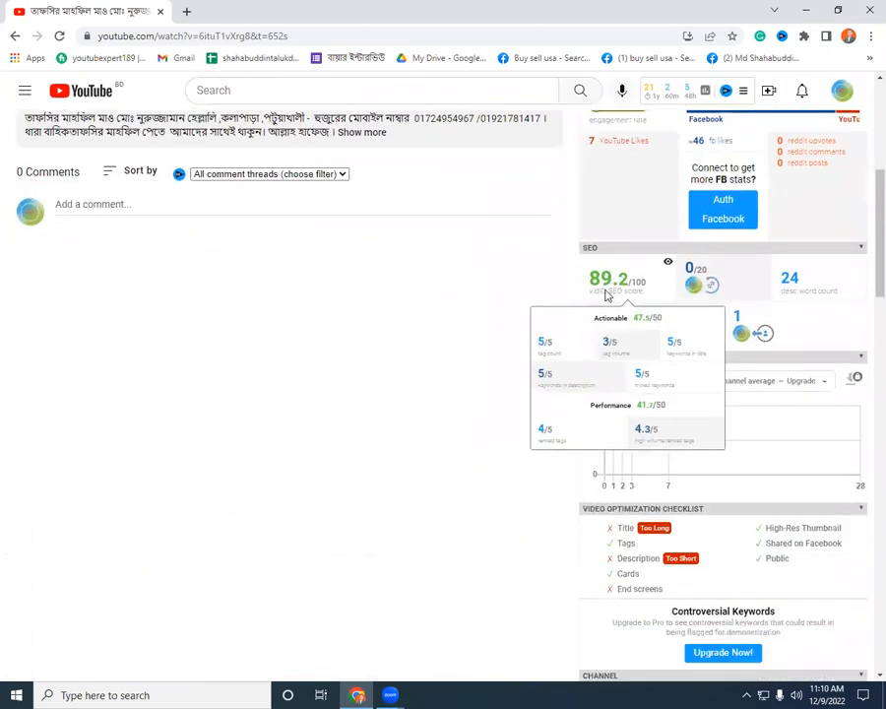
pyautogui.scroll(-2, 725, 406)
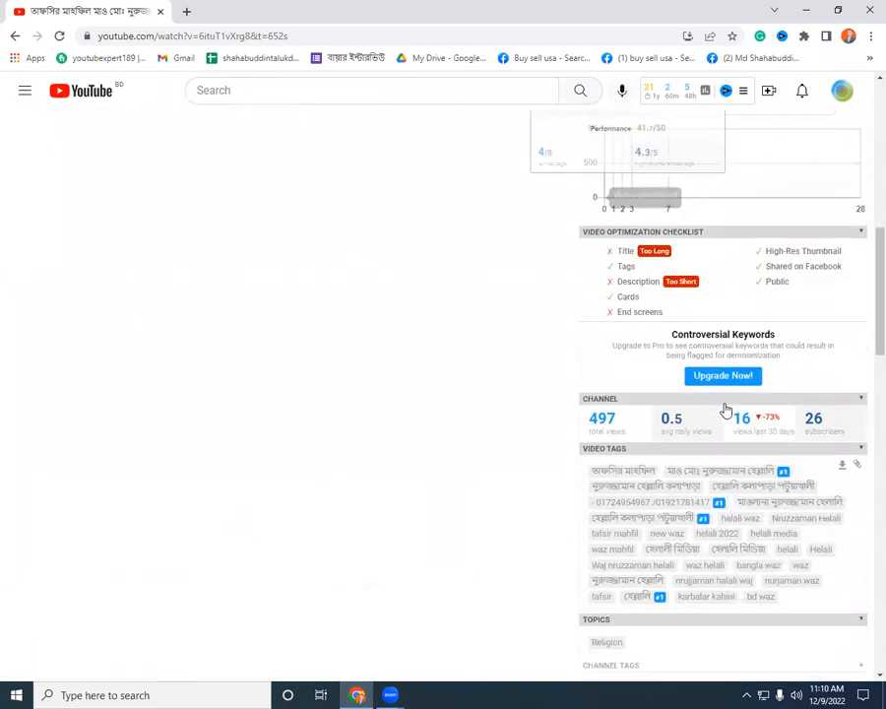
pyautogui.scroll(-1, 639, 442)
pyautogui.scroll(-1, 642, 437)
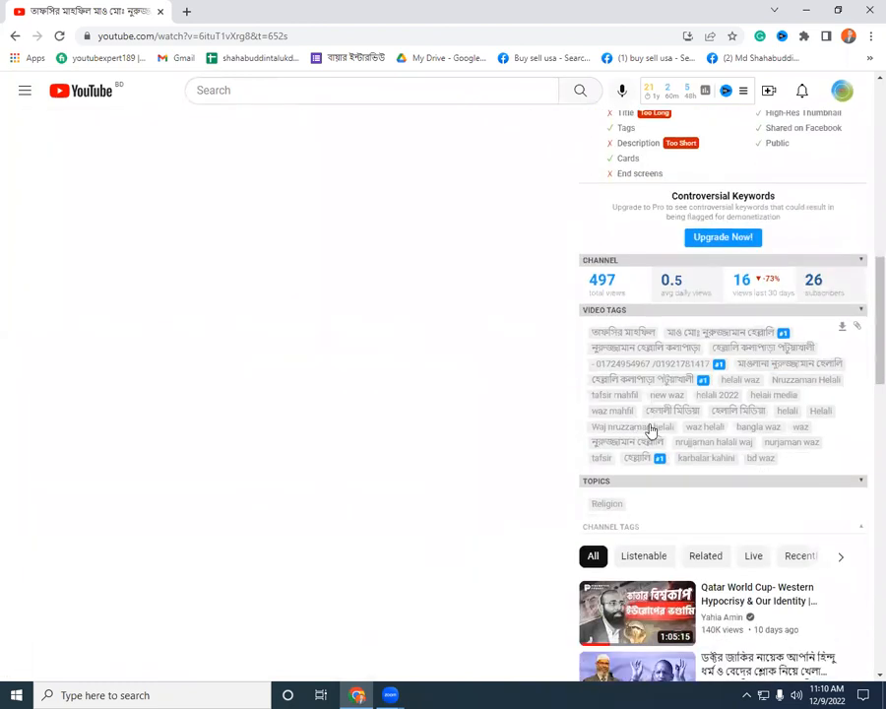
# Step: Capture the video tags area with the screenshot tool, outline the #1-ranked tags with red rectangles, and discard the capture
pyautogui.press('Print')
pyautogui.moveTo(527, 315); pyautogui.dragTo(884, 494)
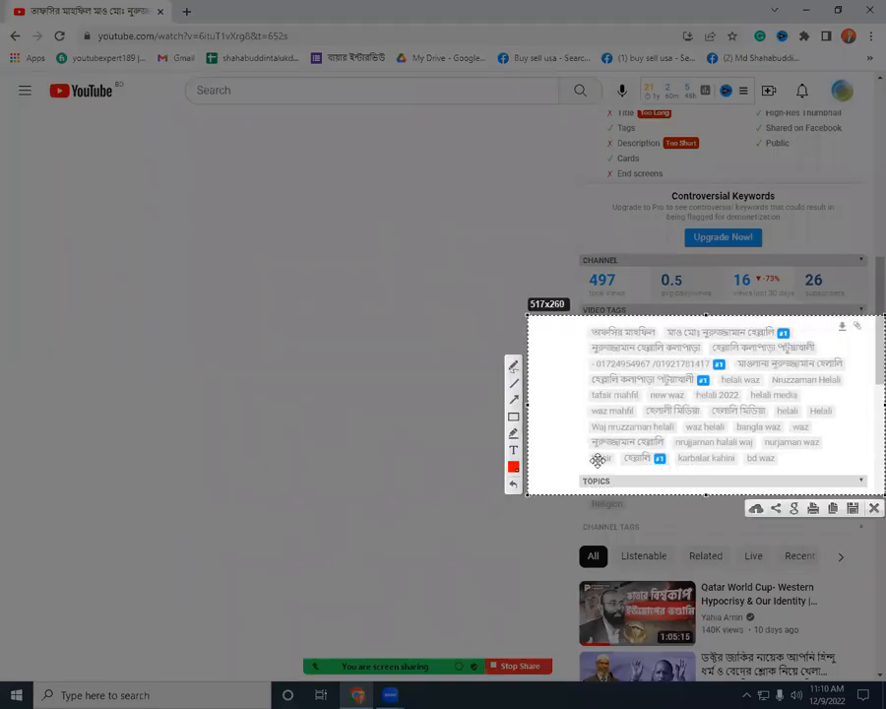
pyautogui.moveTo(585, 437); pyautogui.dragTo(709, 473)
pyautogui.moveTo(537, 353); pyautogui.dragTo(762, 402)
pyautogui.moveTo(593, 341); pyautogui.dragTo(763, 375)
pyautogui.moveTo(662, 317)
pyautogui.mouseDown()
pyautogui.moveTo(799, 327)
pyautogui.moveTo(801, 337)
pyautogui.moveTo(822, 340)
pyautogui.mouseUp()
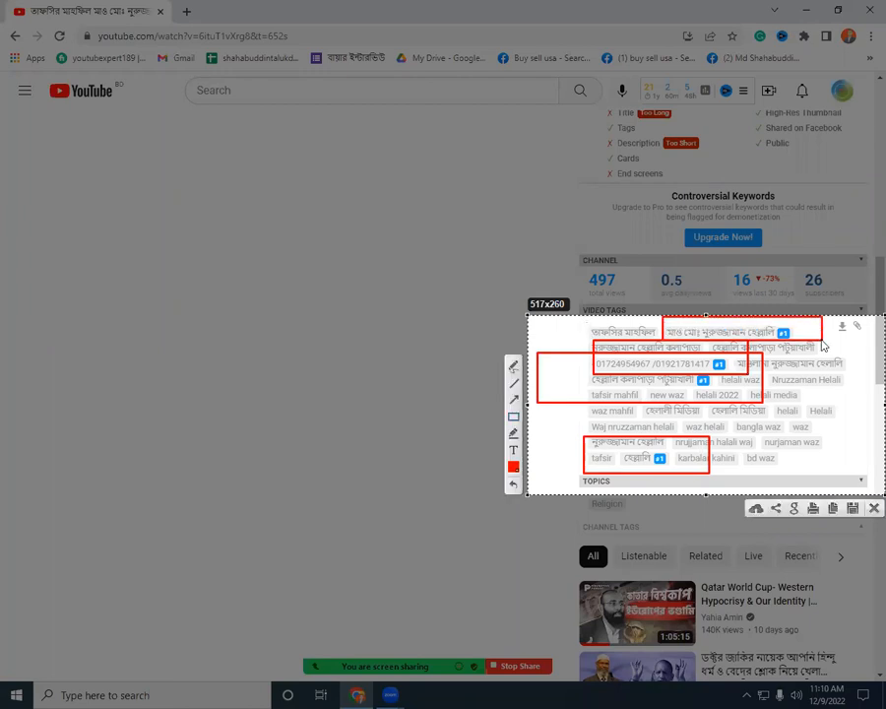
pyautogui.press('Escape')
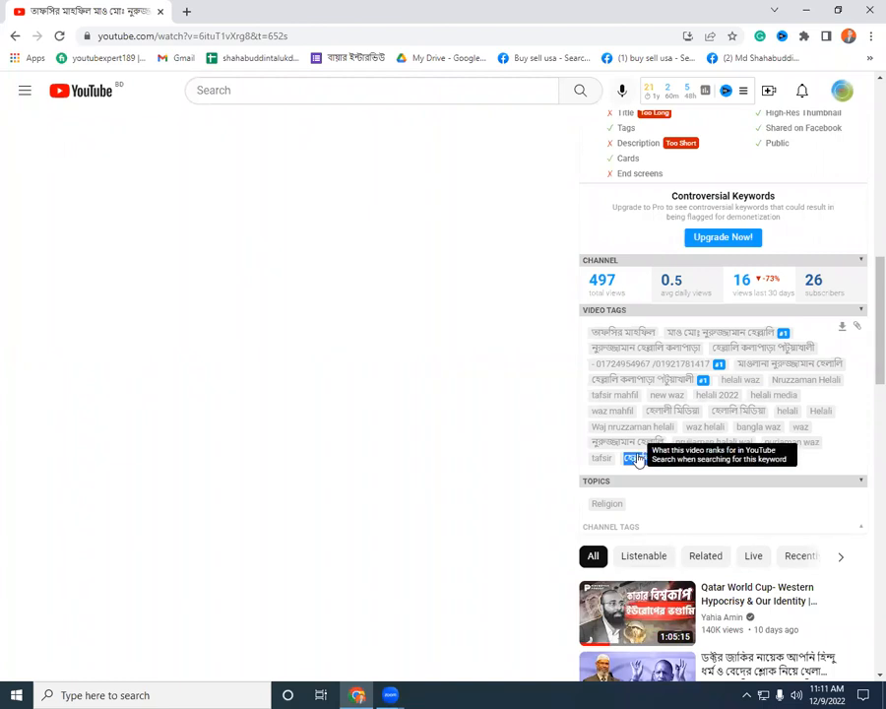
# Step: Copy the #1-ranked tag between "tafsir" and "karbalar kahini" and search YouTube for it
pyautogui.rightClick(651, 460)
pyautogui.click(657, 465)
pyautogui.scroll(3, 340, 292)
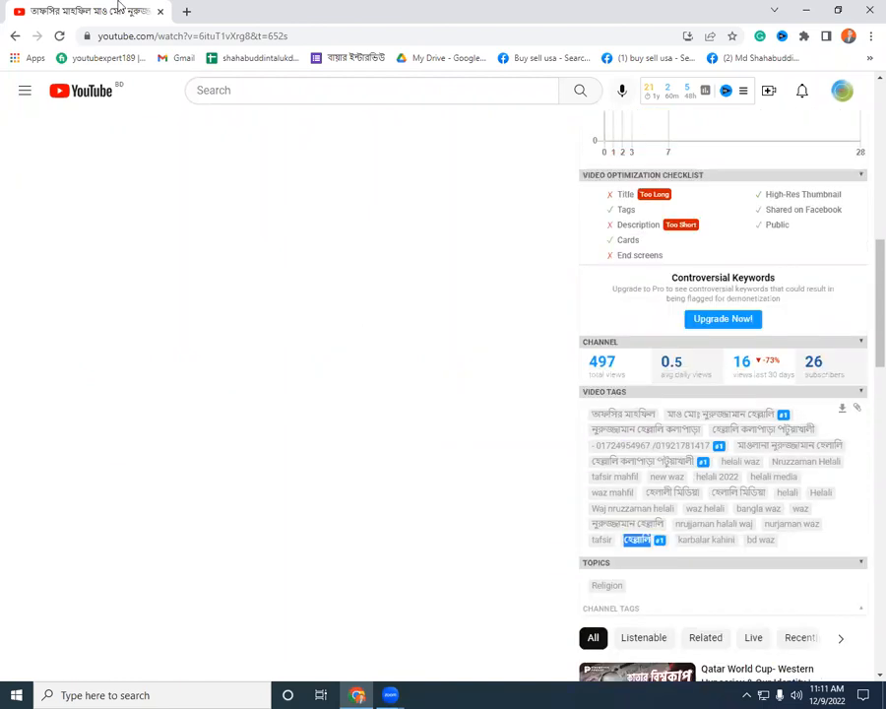
pyautogui.hotkey('ctrl', 't')
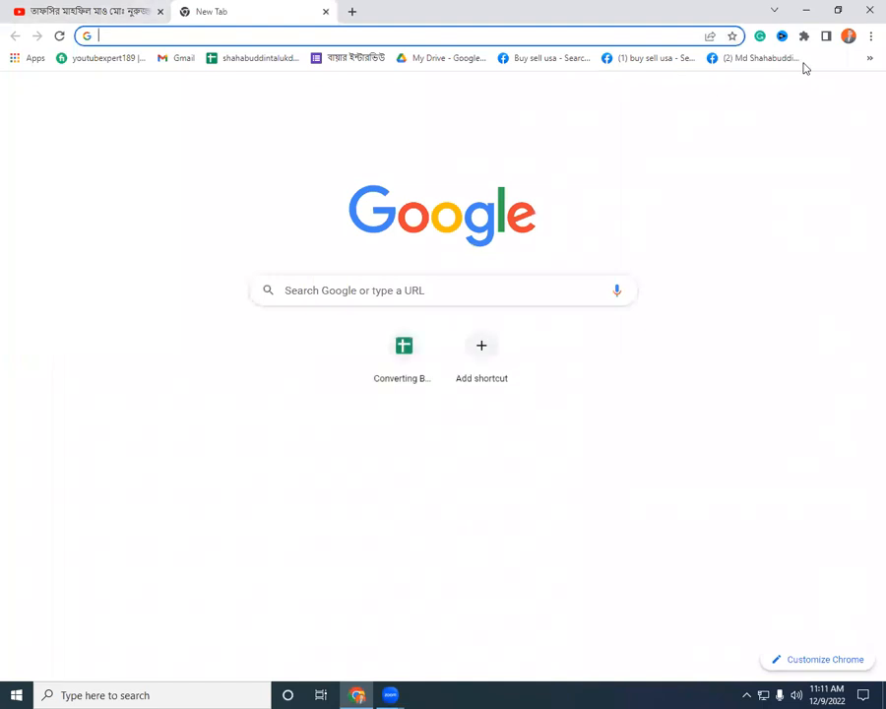
pyautogui.click(118, 12)
pyautogui.click(214, 88)
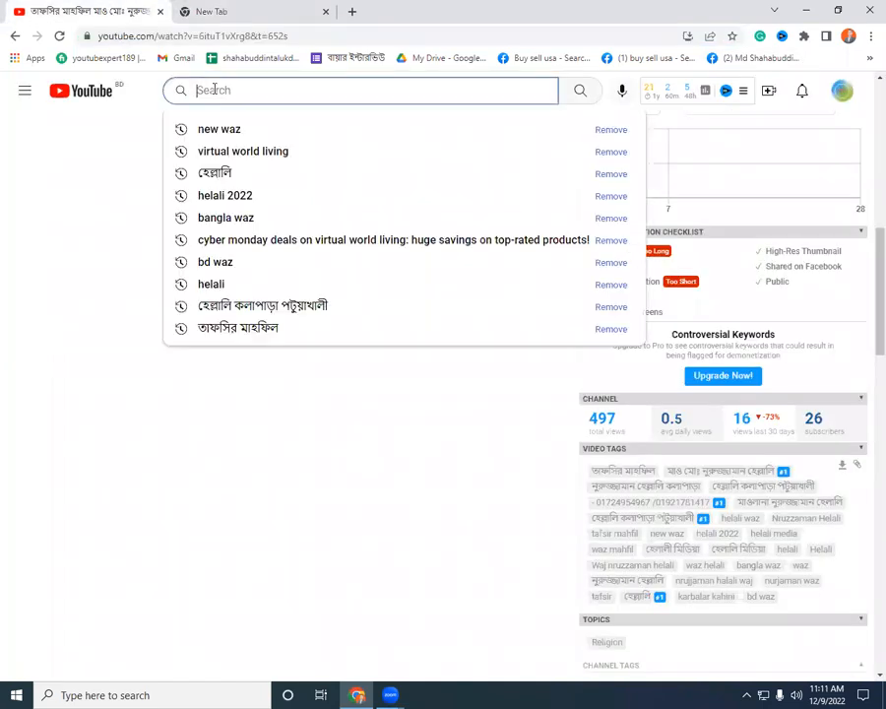
pyautogui.rightClick(214, 90)
pyautogui.click(250, 198)
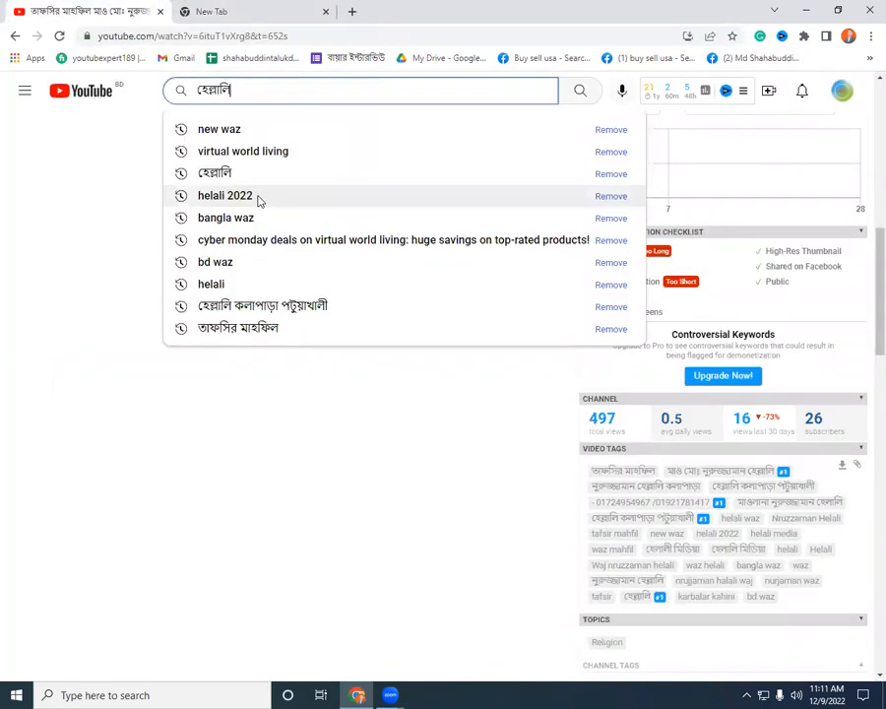
pyautogui.press('Return')
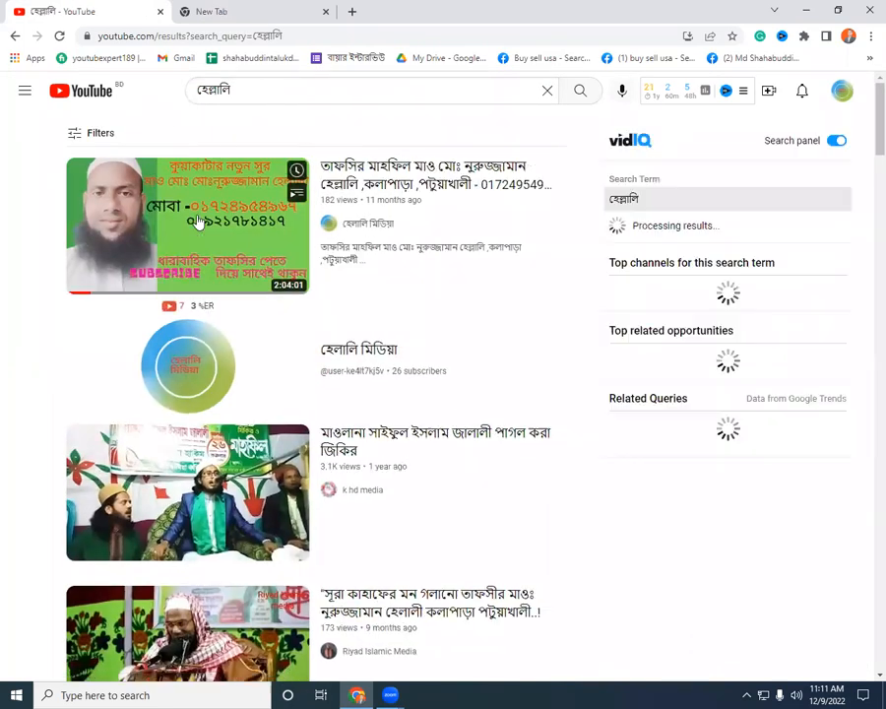
# Step: Frame the first search result with the screenshot tool and discard the capture
pyautogui.press('Print')
pyautogui.moveTo(49, 146); pyautogui.dragTo(568, 271)
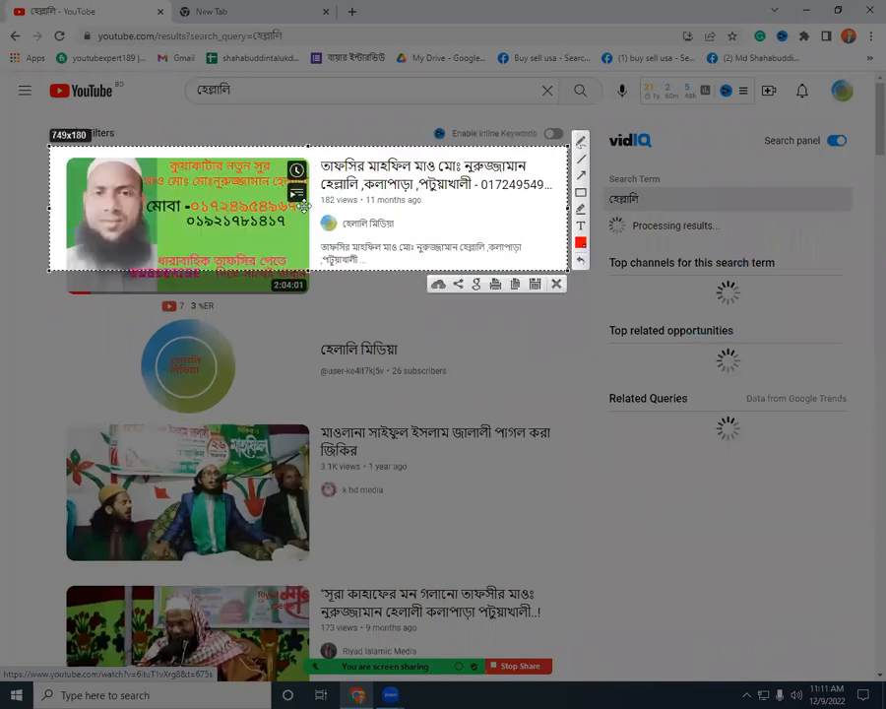
pyautogui.press('Escape')
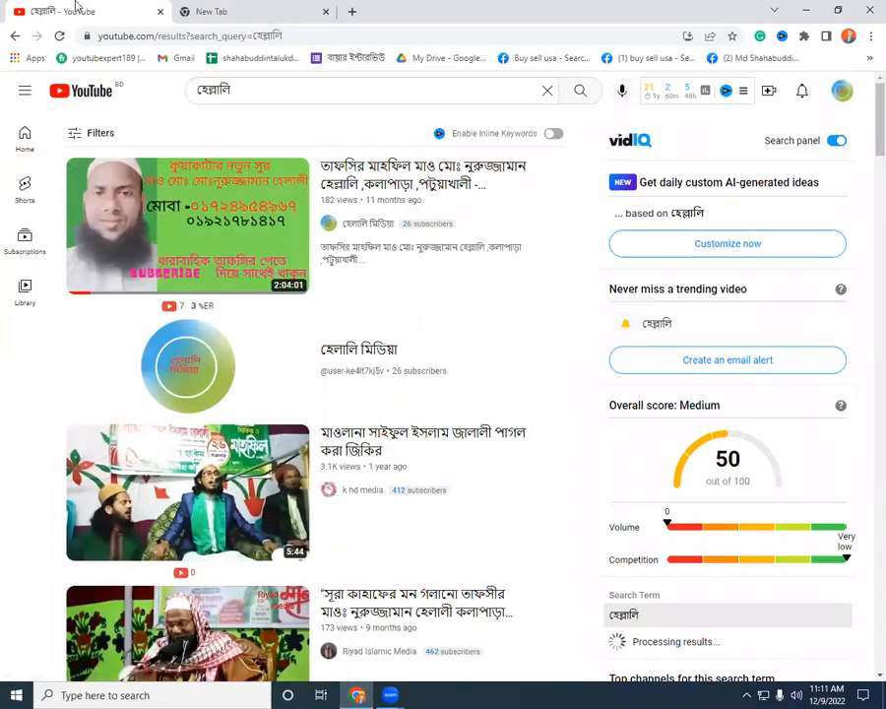
# Step: Open the 2:04:01 video from the search results, pause it and review its vidIQ SEO score and video tags
pyautogui.click(177, 212)
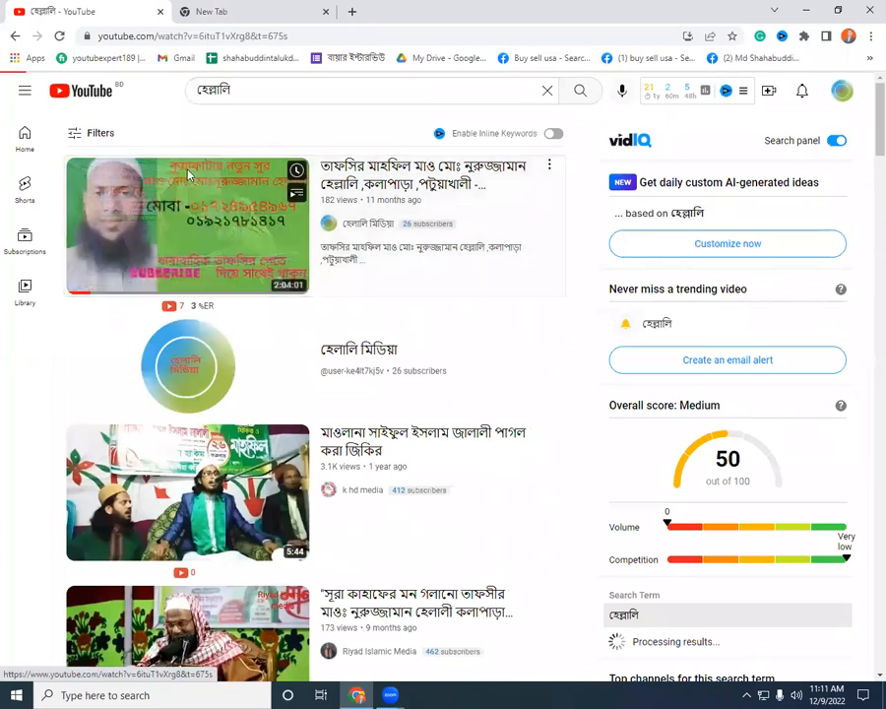
pyautogui.click(39, 417)
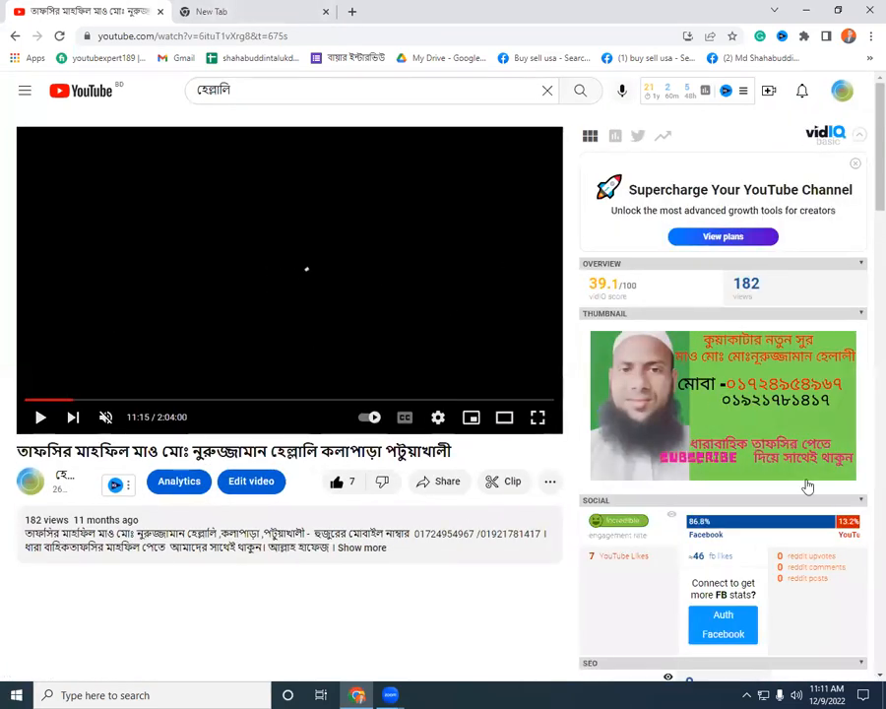
pyautogui.scroll(-5, 708, 345)
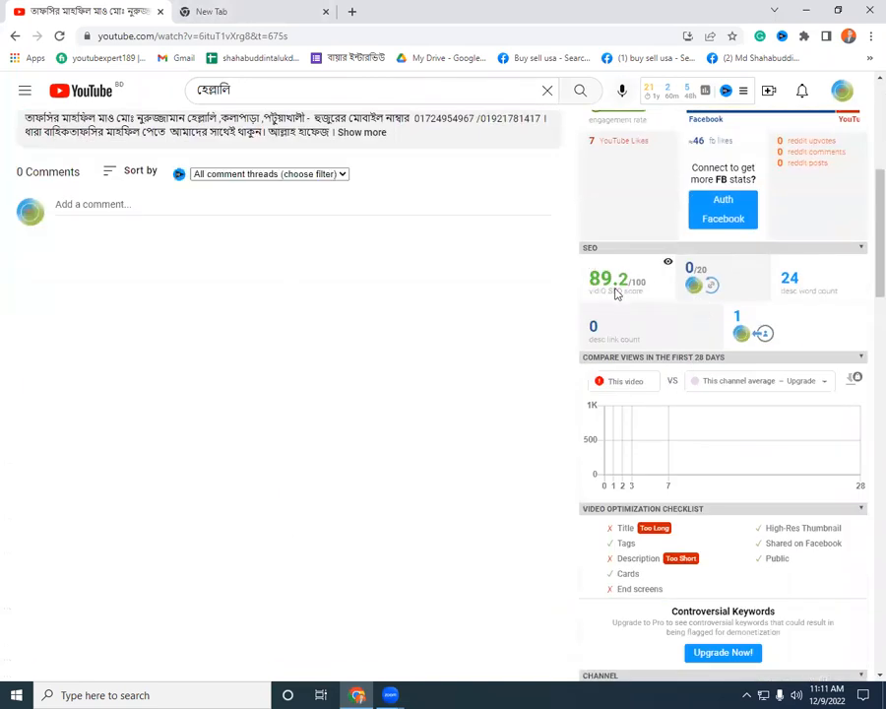
pyautogui.scroll(-7, 652, 340)
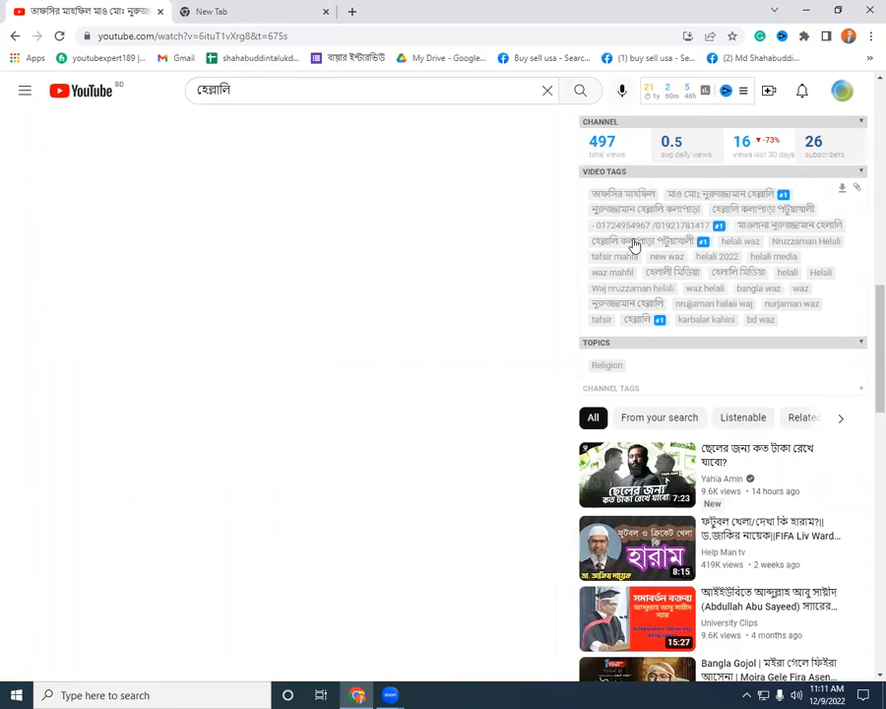
# Step: Capture the #1-ranked tag beside "helali waz" with the screenshot tool and copy the image
pyautogui.press('Print')
pyautogui.moveTo(598, 234); pyautogui.dragTo(736, 264)
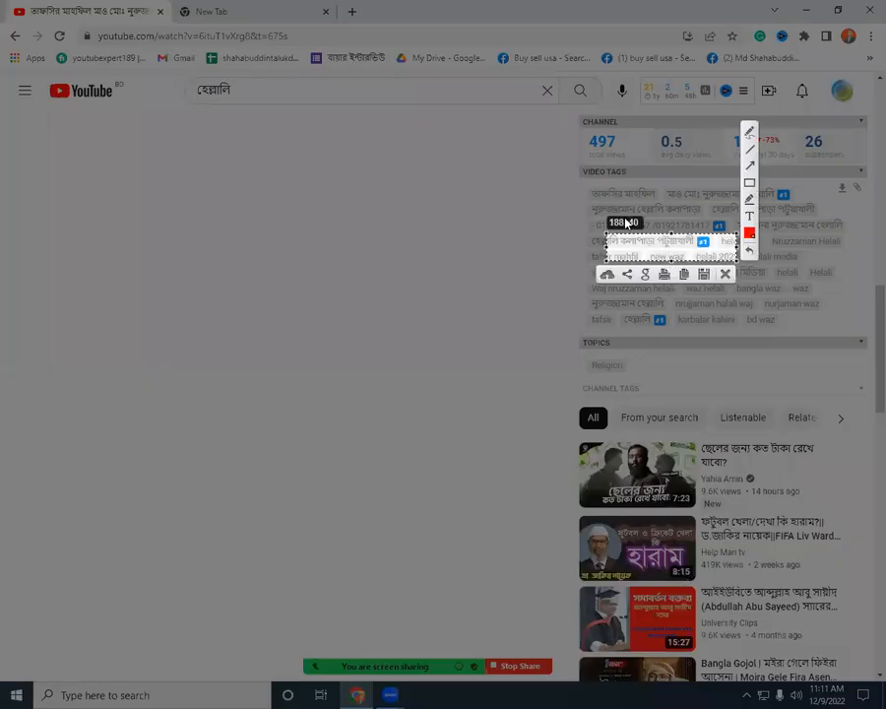
pyautogui.hotkey('ctrl', 'c')
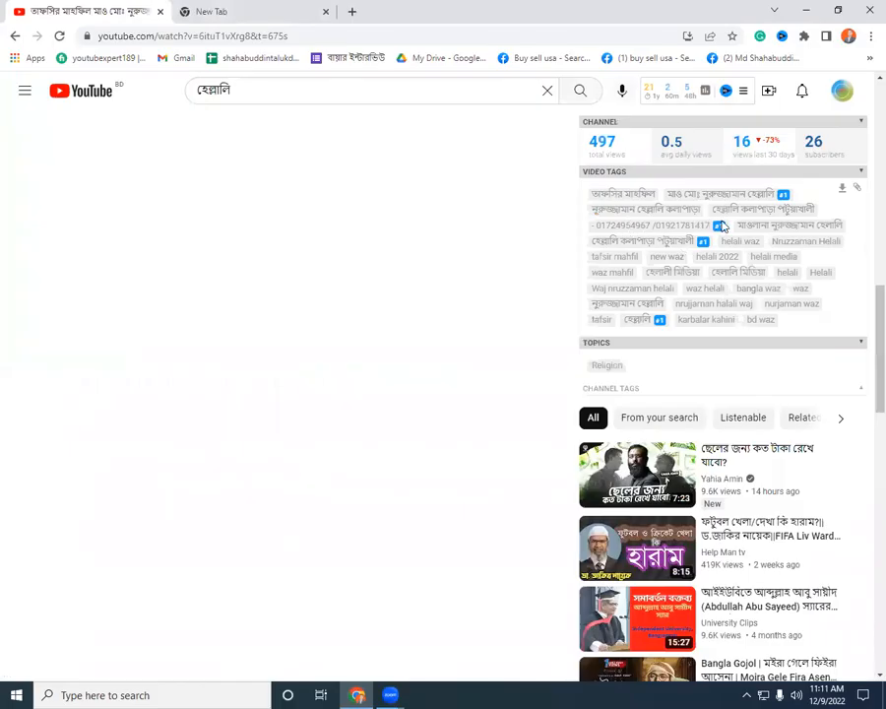
# Step: Open the Keyword Inspector for the #1-ranked tag in the first line of the video tags
pyautogui.scroll(1, 548, 305)
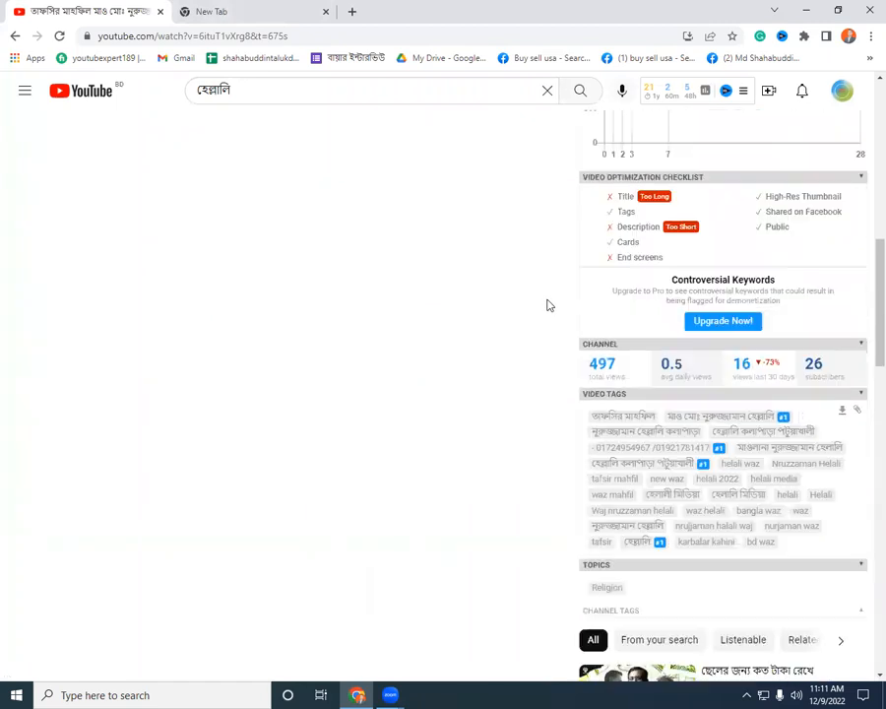
pyautogui.scroll(5, 548, 305)
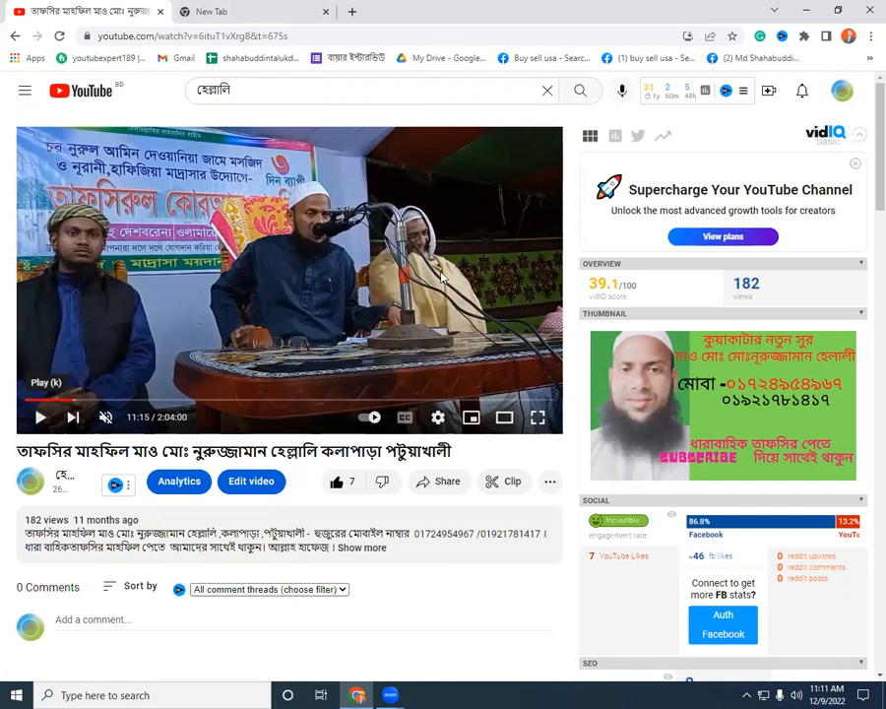
pyautogui.scroll(-5, 506, 259)
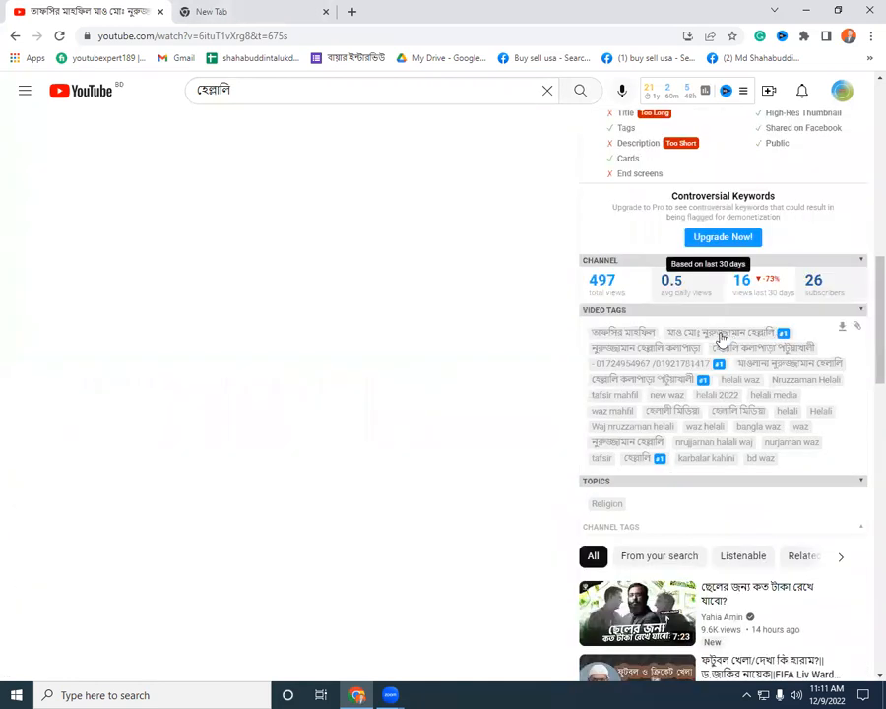
pyautogui.moveTo(668, 334); pyautogui.dragTo(771, 335)
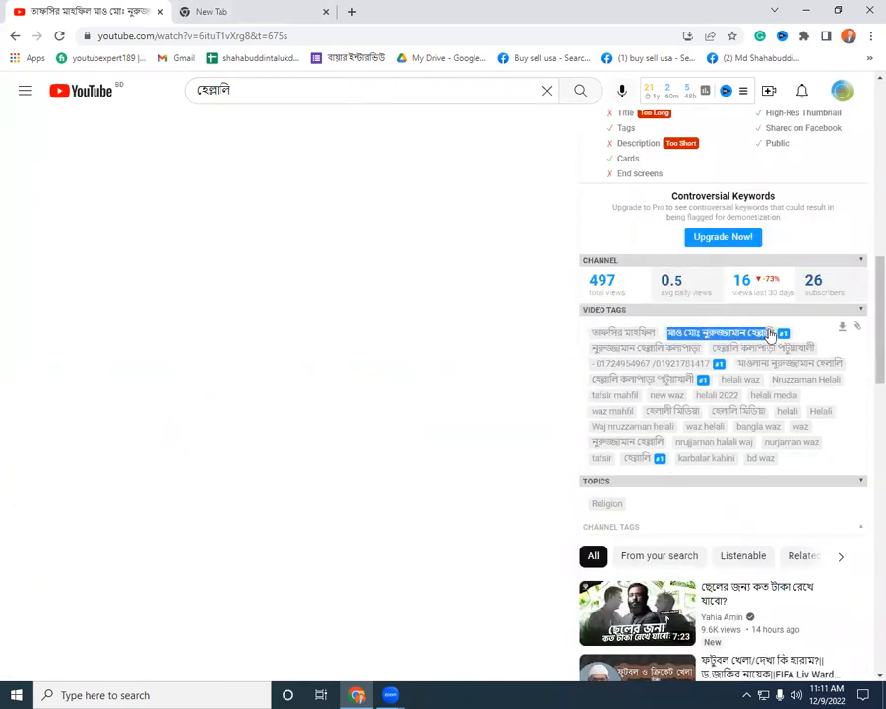
pyautogui.click(733, 337)
pyautogui.rightClick(734, 337)
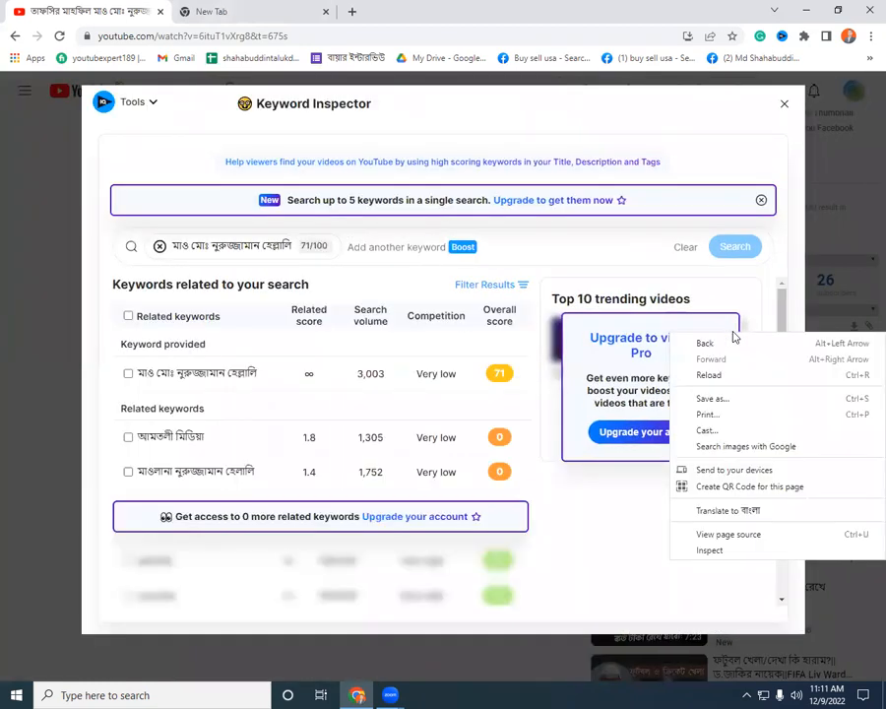
# Step: Copy the inspected keyword from the Keyword Inspector's search field and close the inspector
pyautogui.click(229, 248)
pyautogui.tripleClick(230, 246)
pyautogui.rightClick(229, 247)
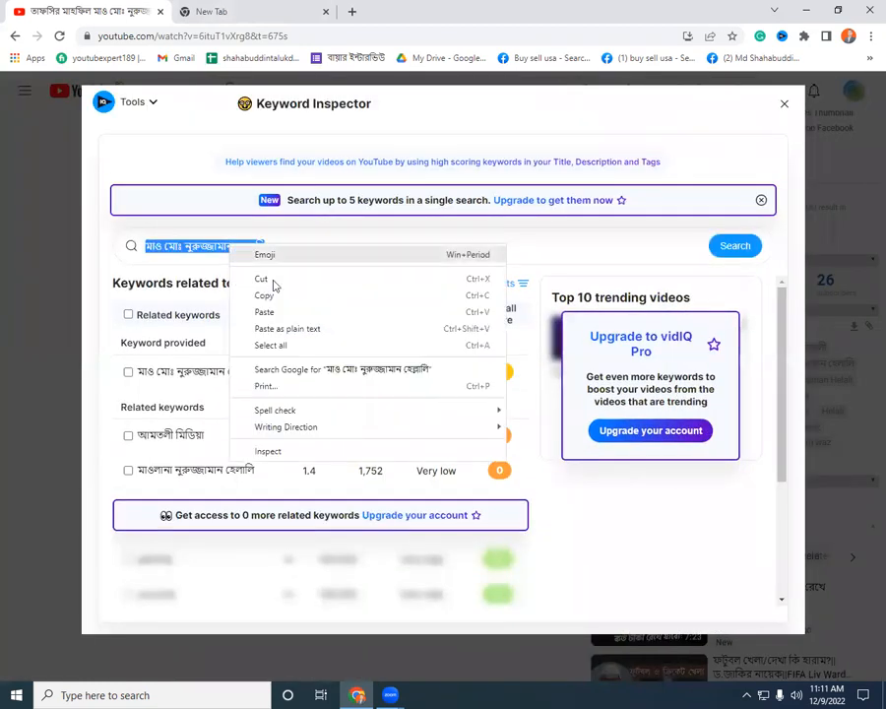
pyautogui.click(266, 295)
pyautogui.click(785, 105)
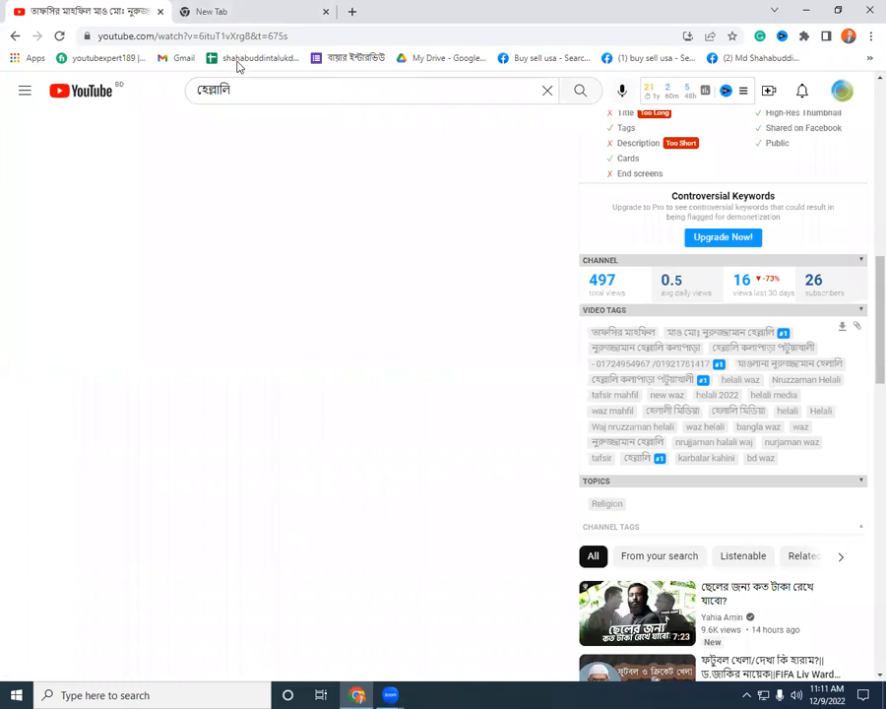
# Step: Replace the YouTube search text with the copied keyword and run the search
pyautogui.click(547, 91)
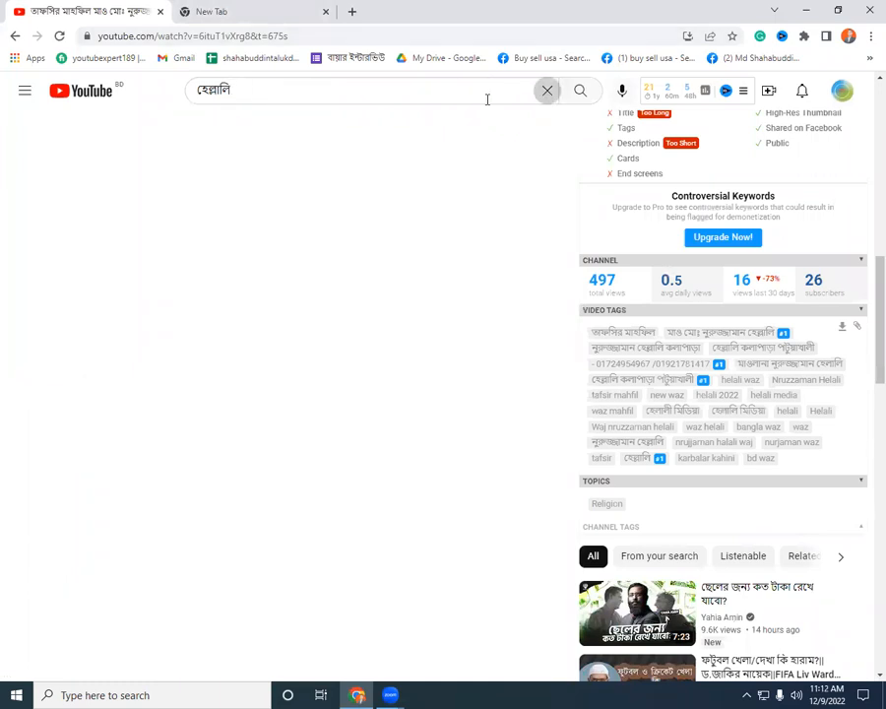
pyautogui.rightClick(209, 87)
pyautogui.click(254, 194)
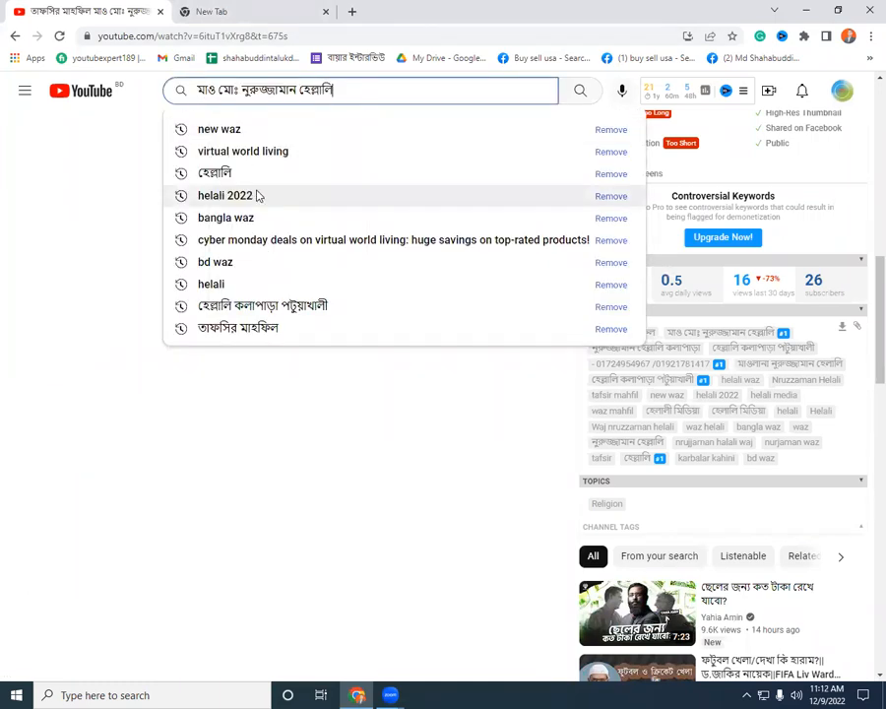
pyautogui.press('Return')
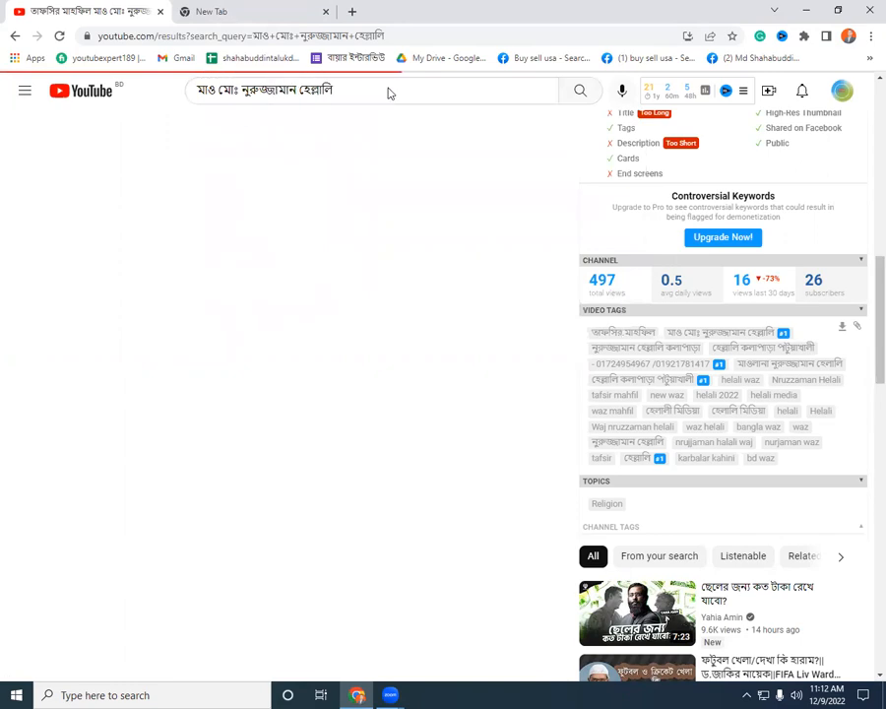
# Step: Capture the YouTube search results together with the vidIQ score panel and copy the image
pyautogui.press('Print')
pyautogui.moveTo(16, 97); pyautogui.dragTo(779, 499)
pyautogui.hotkey('ctrl', 'c')
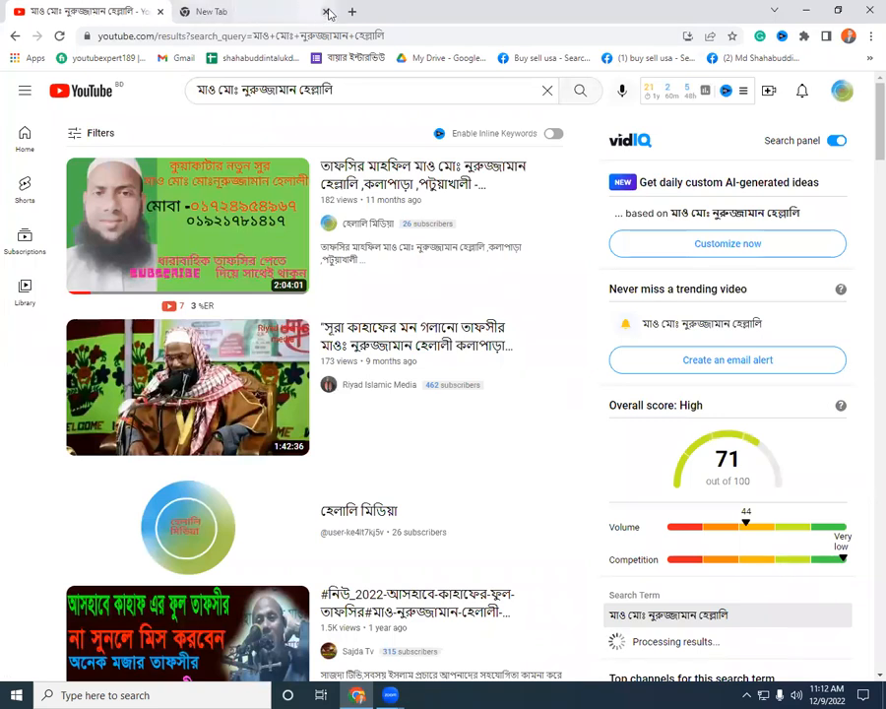
# Step: Replace the blank tab with a new one, search Google for "Tubuddy extension for chrom" and open TubeBuddy's Chrome Web Store page
pyautogui.click(326, 11)
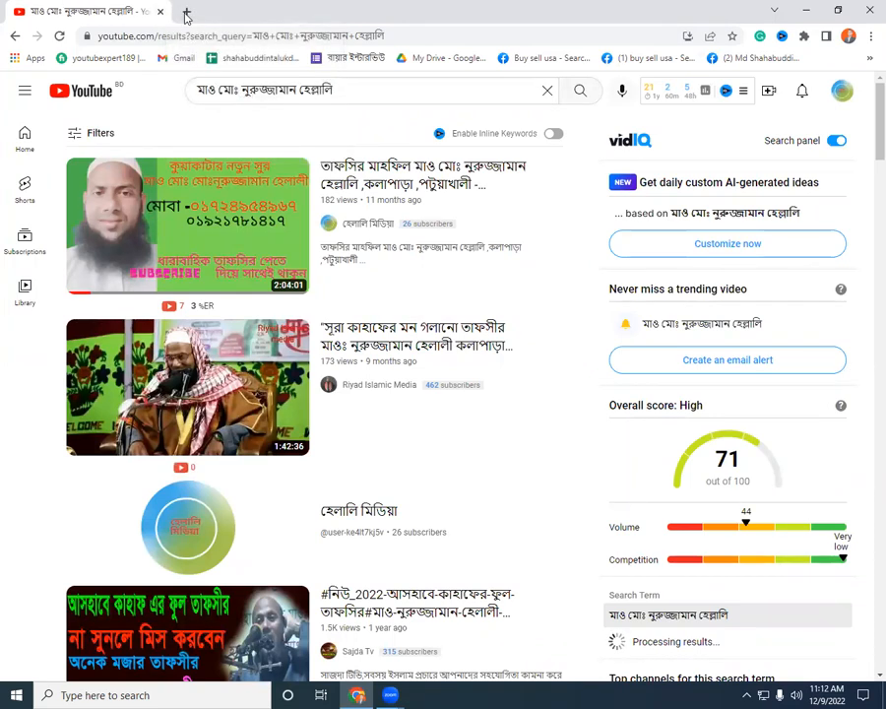
pyautogui.click(186, 13)
pyautogui.click(168, 36)
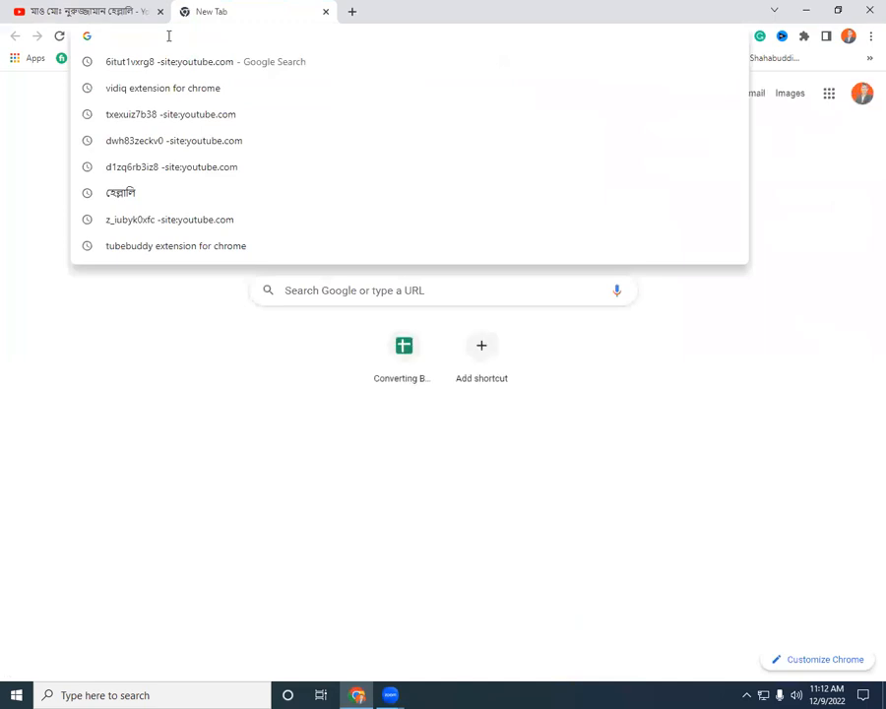
pyautogui.write('tub')
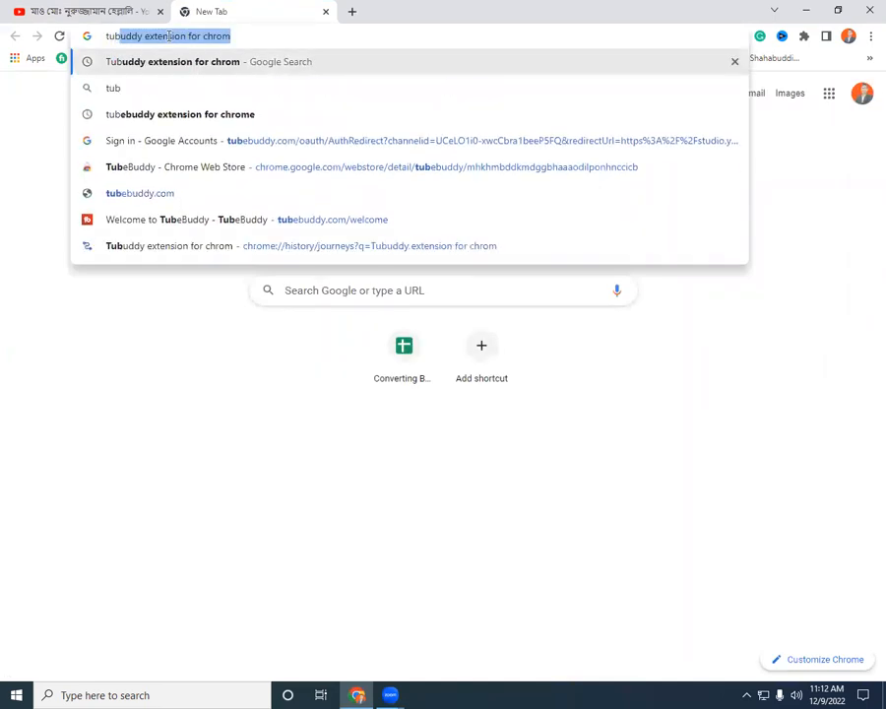
pyautogui.write('uddy')
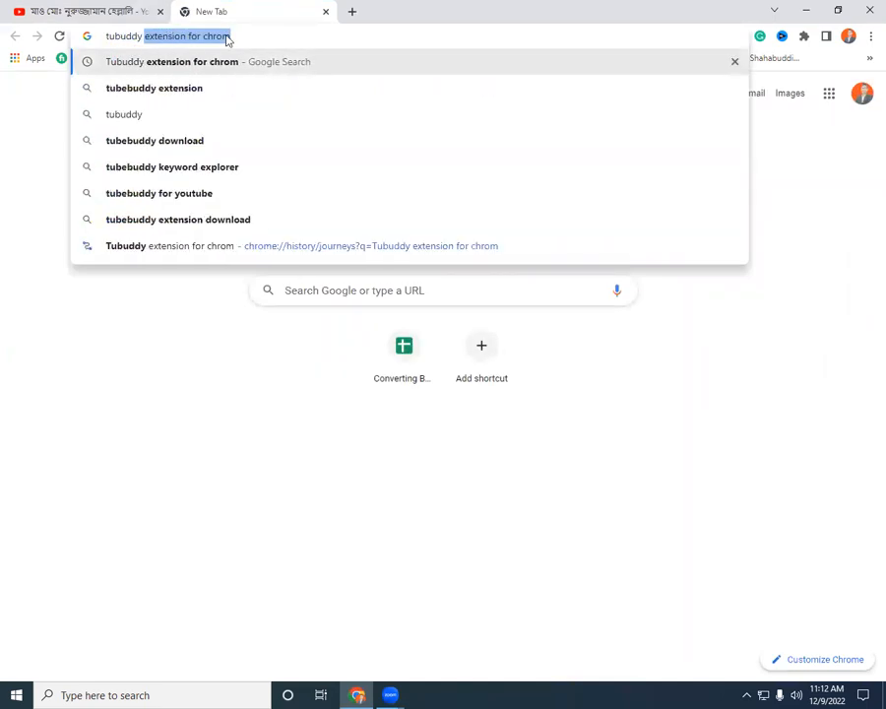
pyautogui.click(253, 35)
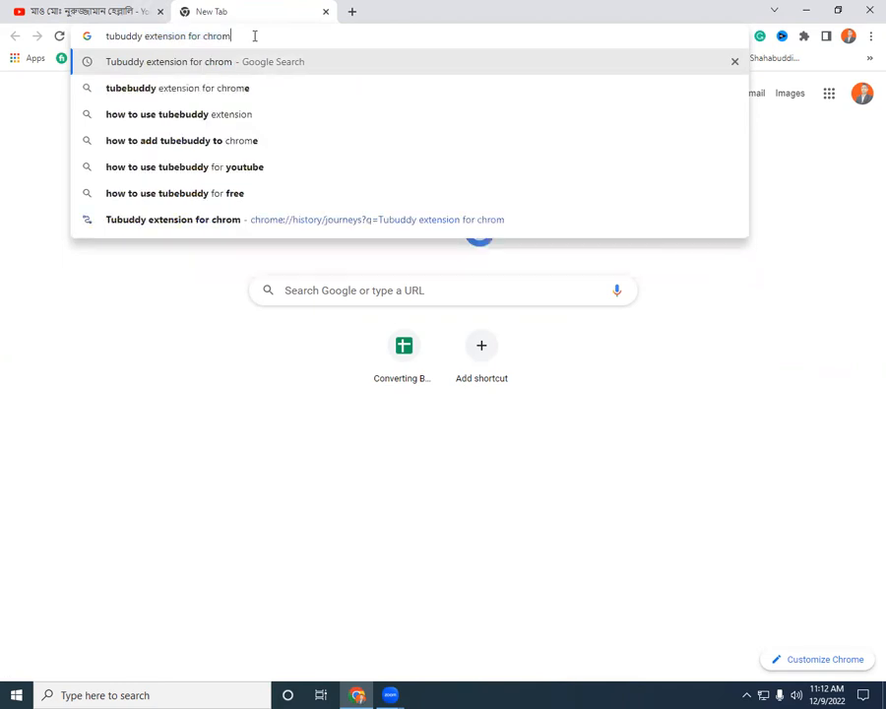
pyautogui.click(230, 54)
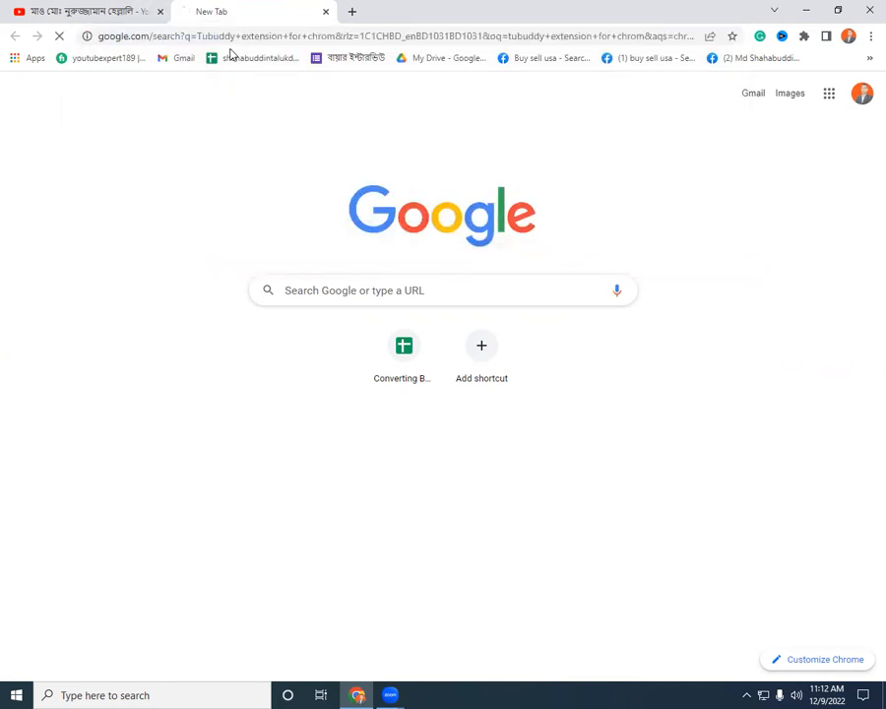
pyautogui.scroll(-3, 140, 281)
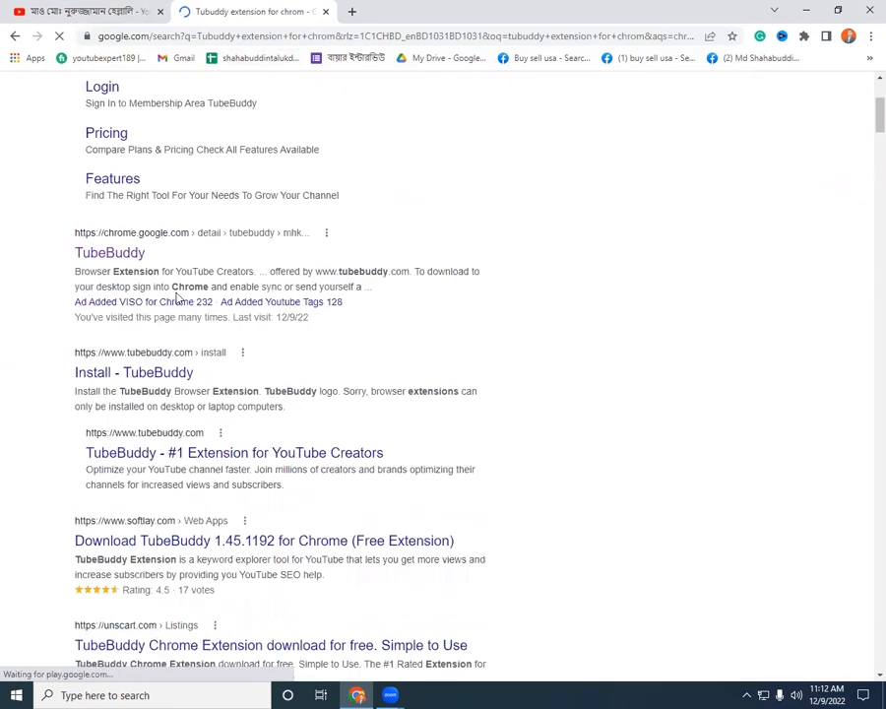
pyautogui.click(115, 245)
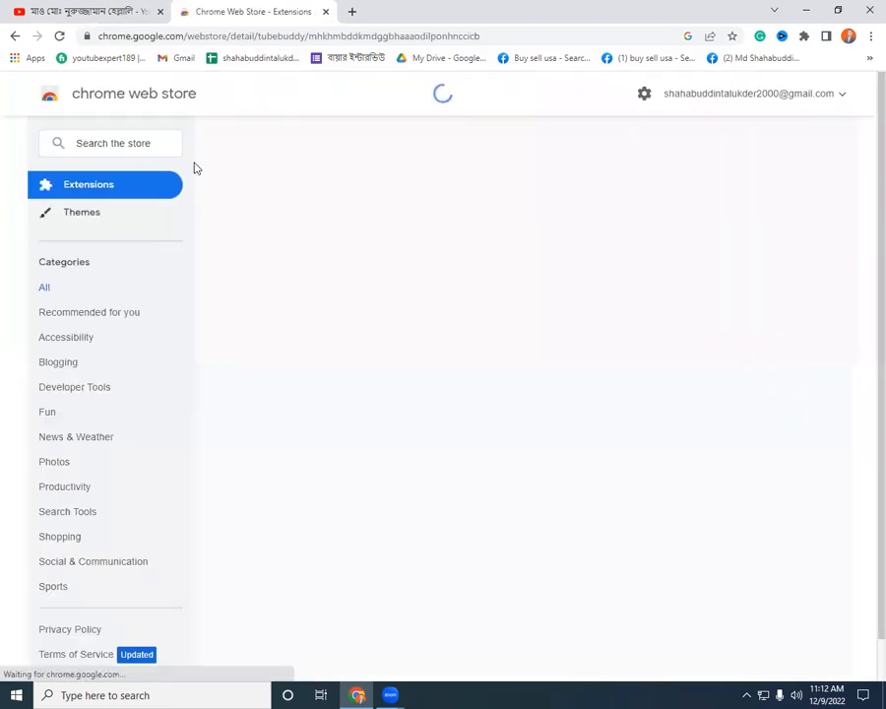
pyautogui.press('Print')
pyautogui.moveTo(20, 81); pyautogui.dragTo(420, 217)
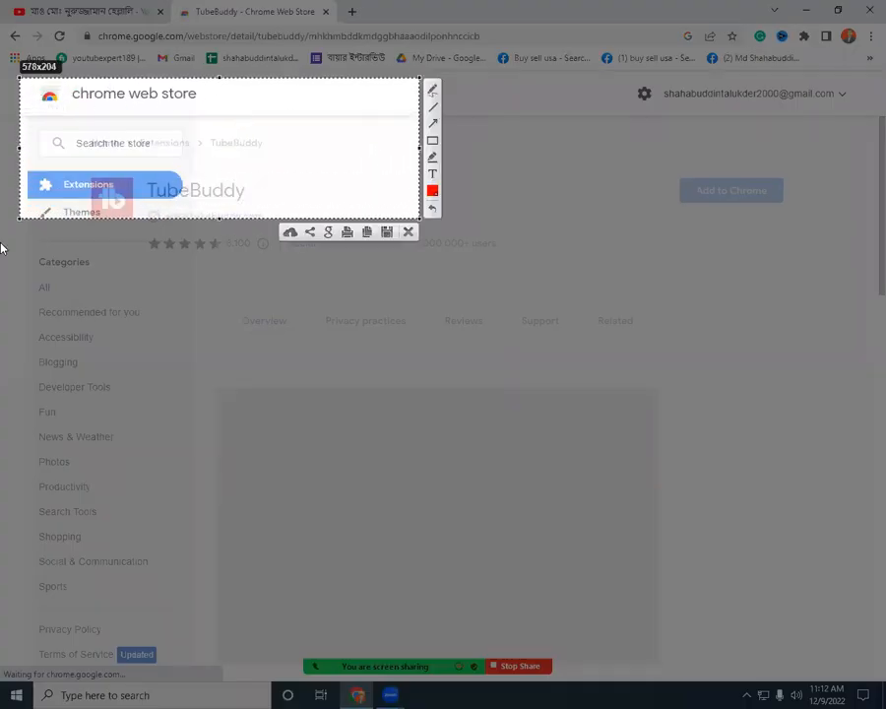
pyautogui.press('Escape')
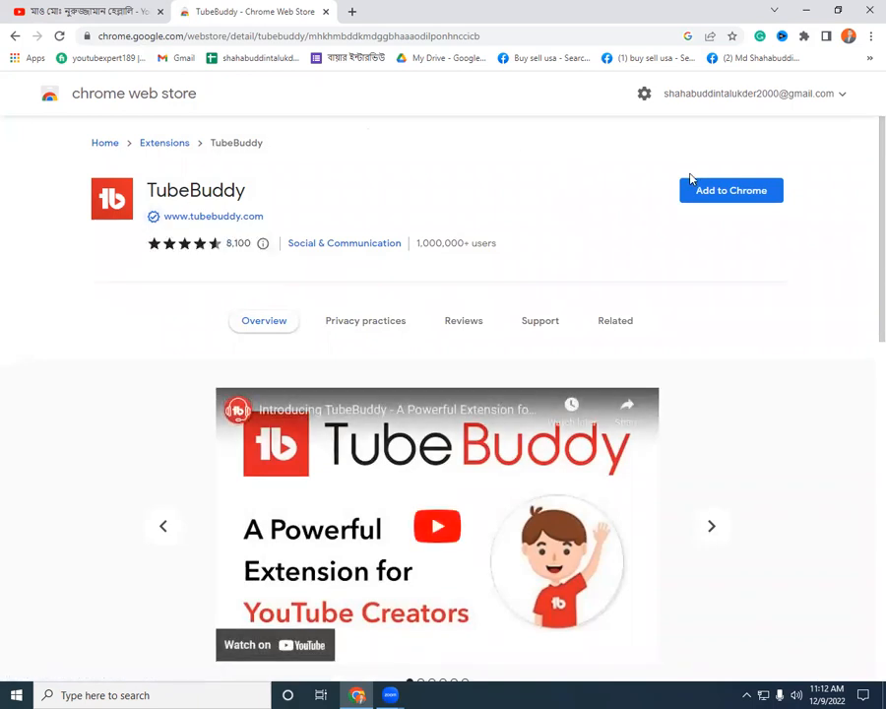
# Step: Capture the Add to Chrome control with a red rectangle around it and copy the image
pyautogui.press('Print')
pyautogui.moveTo(644, 151); pyautogui.dragTo(873, 238)
pyautogui.click(630, 160)
pyautogui.moveTo(677, 168); pyautogui.dragTo(871, 212)
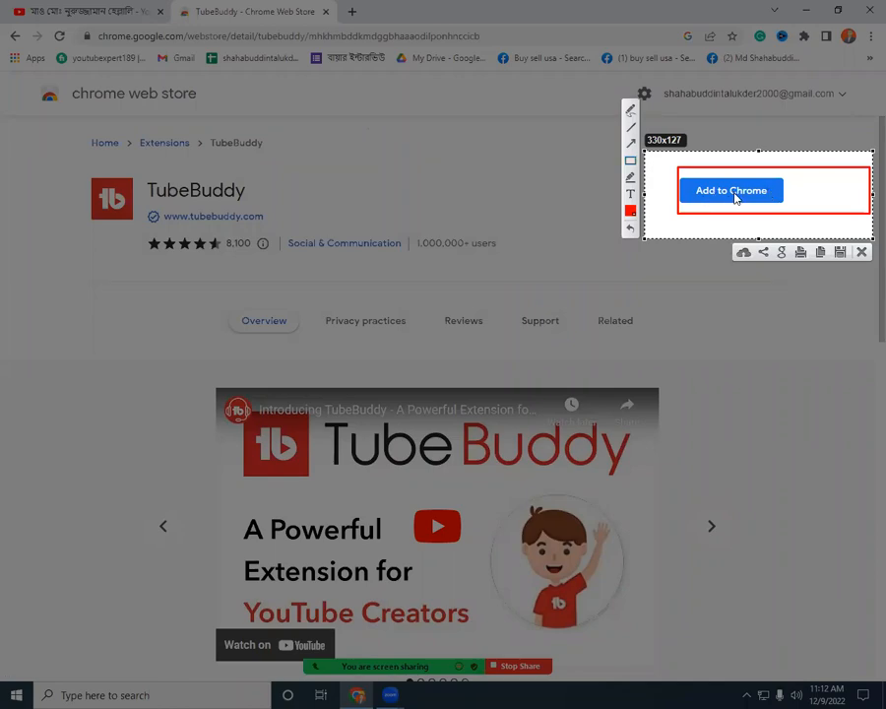
pyautogui.hotkey('ctrl', 'c')
# Step: Add the TubeBuddy extension to Chrome and approve its installation
pyautogui.click(705, 197)
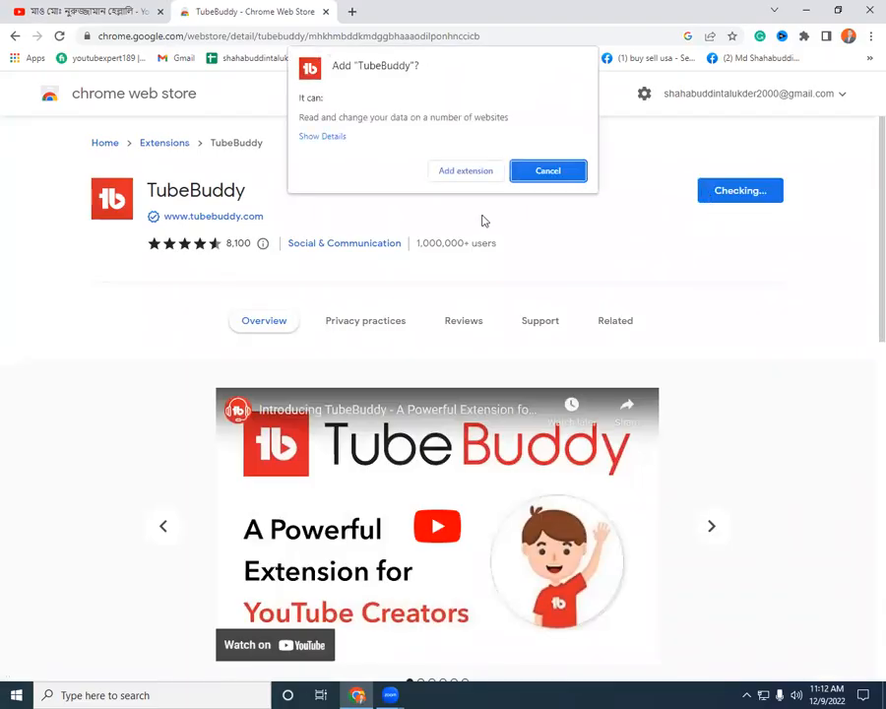
pyautogui.click(450, 172)
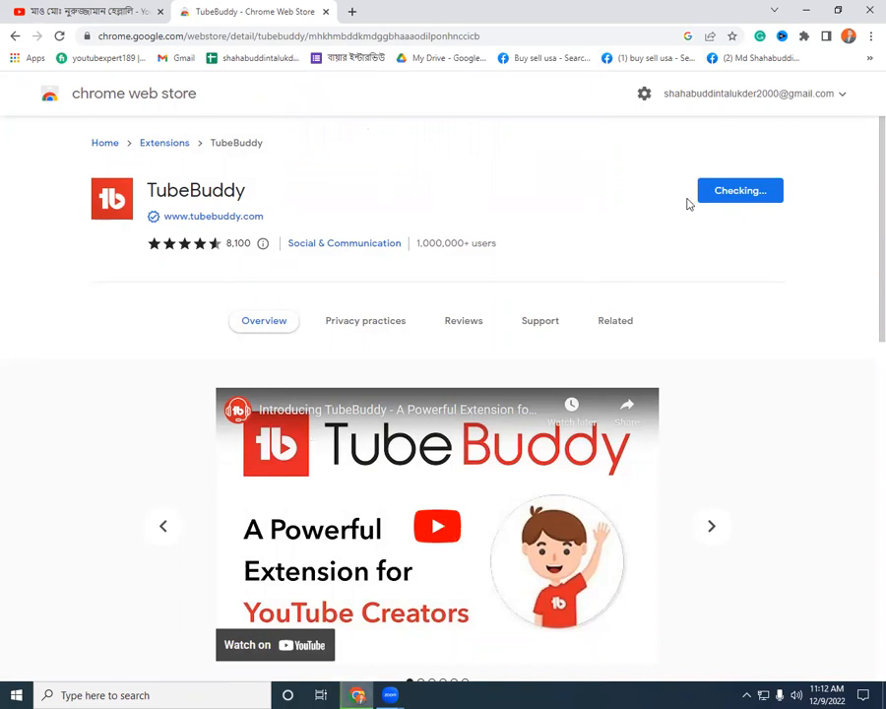
pyautogui.press('Print')
pyautogui.moveTo(690, 159); pyautogui.dragTo(873, 237)
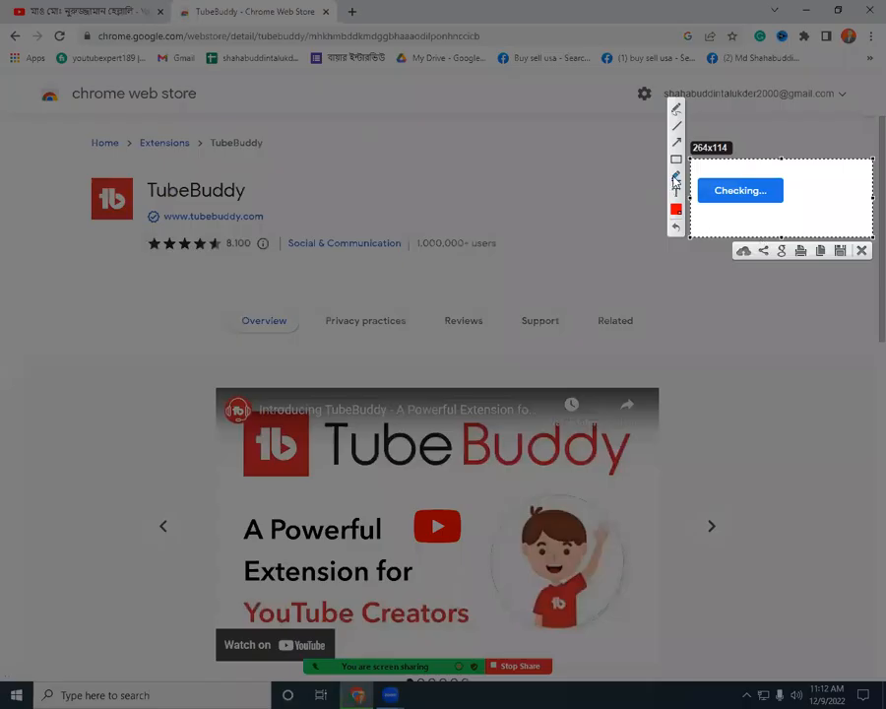
pyautogui.click(676, 160)
pyautogui.moveTo(707, 177); pyautogui.dragTo(822, 203)
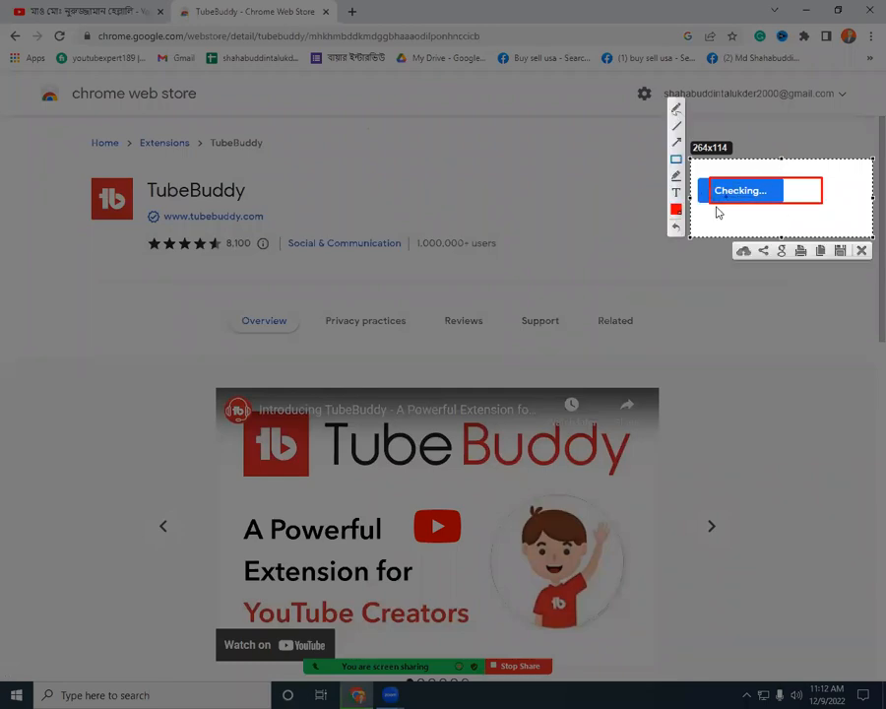
pyautogui.press('Escape')
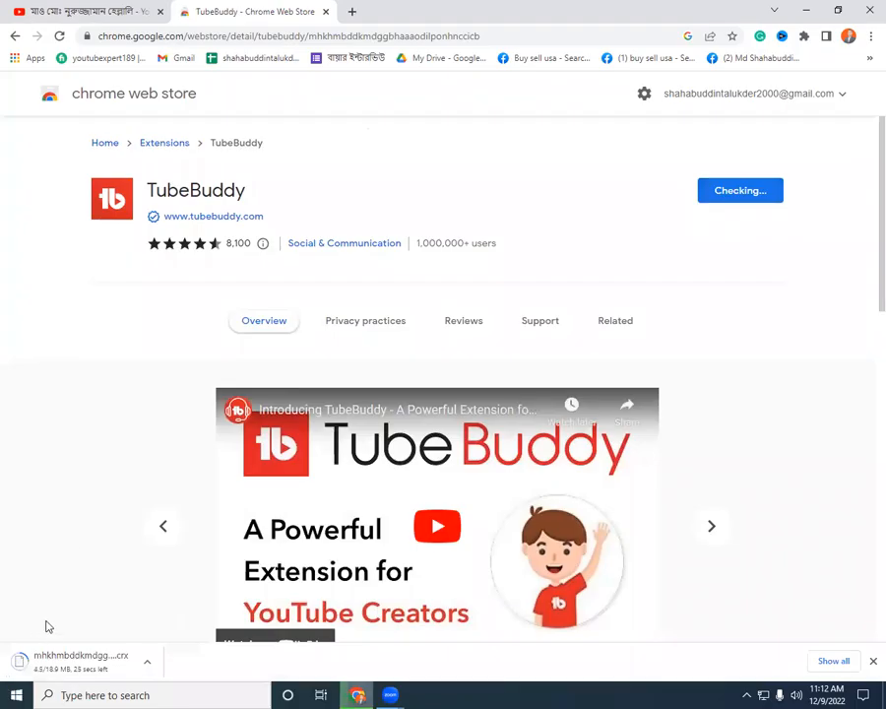
# Step: Capture the extension's .crx download progress with a red rectangle around it and copy the image
pyautogui.press('Print')
pyautogui.moveTo(3, 593); pyautogui.dragTo(379, 696)
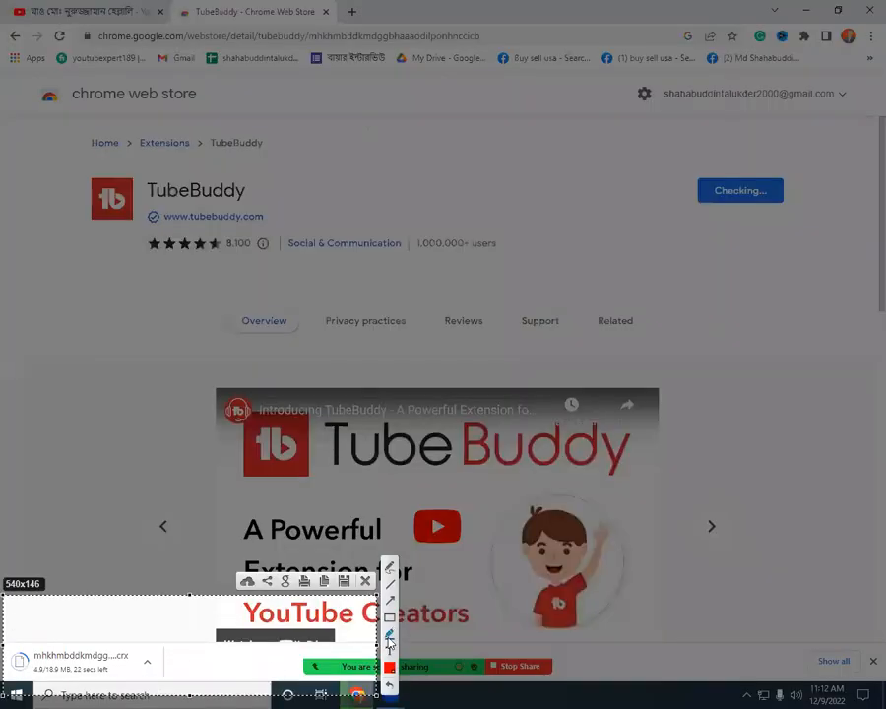
pyautogui.moveTo(5, 642); pyautogui.dragTo(168, 671)
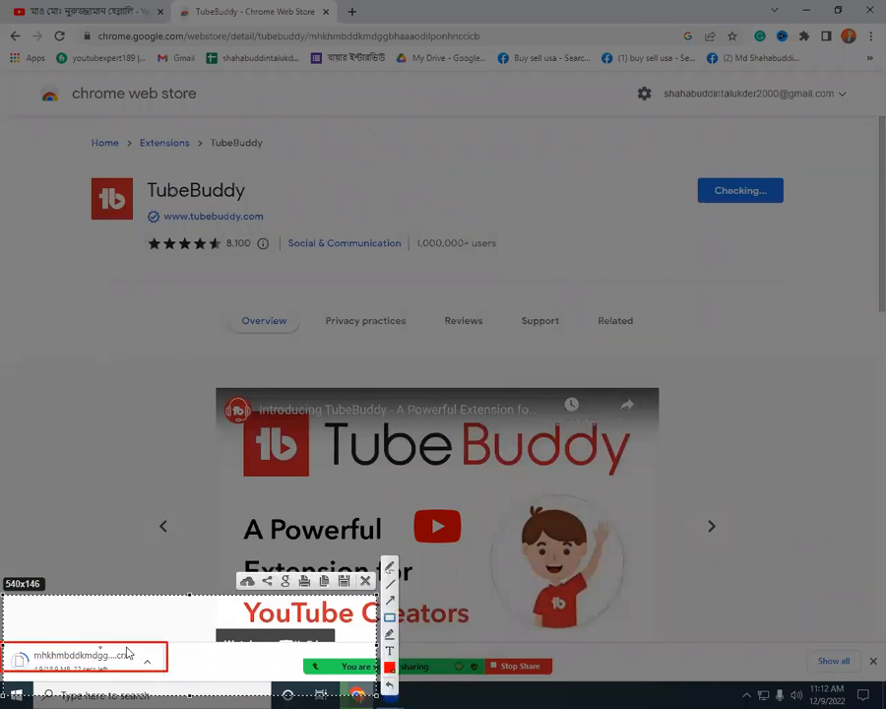
pyautogui.hotkey('ctrl', 'c')
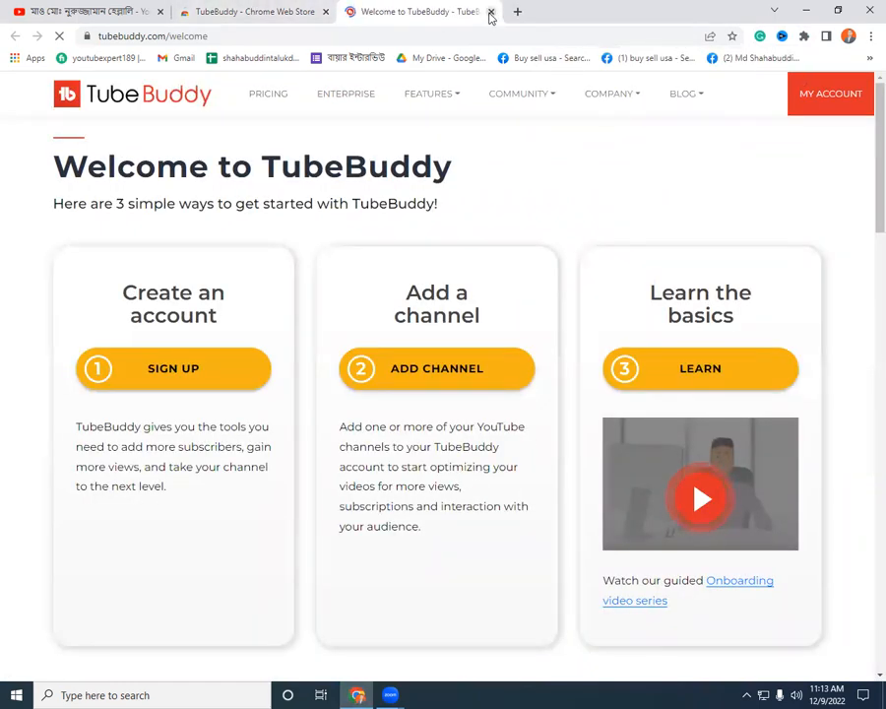
# Step: Close both TubeBuddy tabs, then open the 2:04:01 video from the search results, pause it and reload its page
pyautogui.click(491, 15)
pyautogui.click(326, 11)
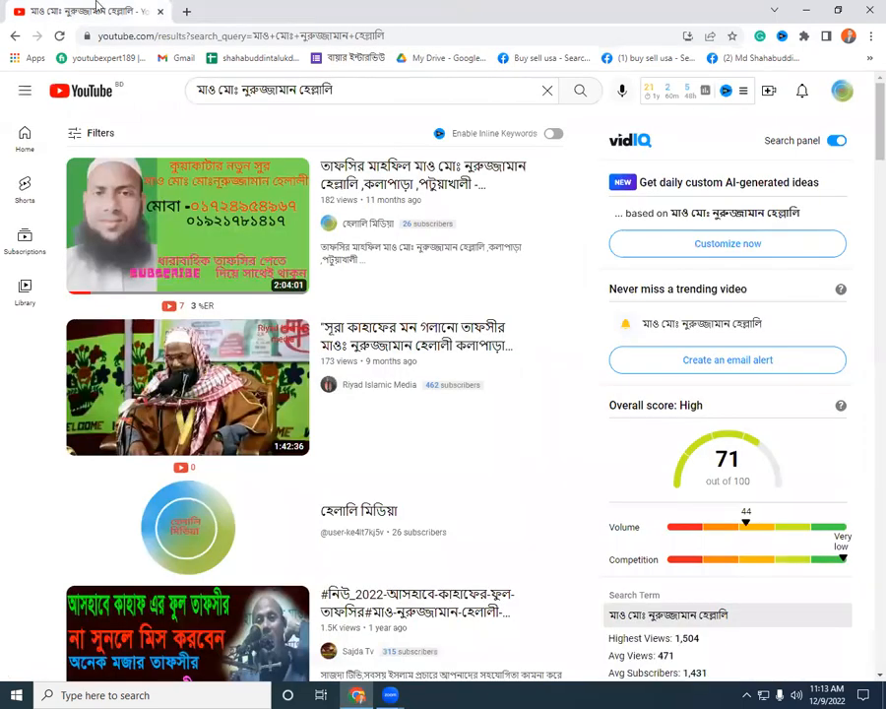
pyautogui.click(248, 188)
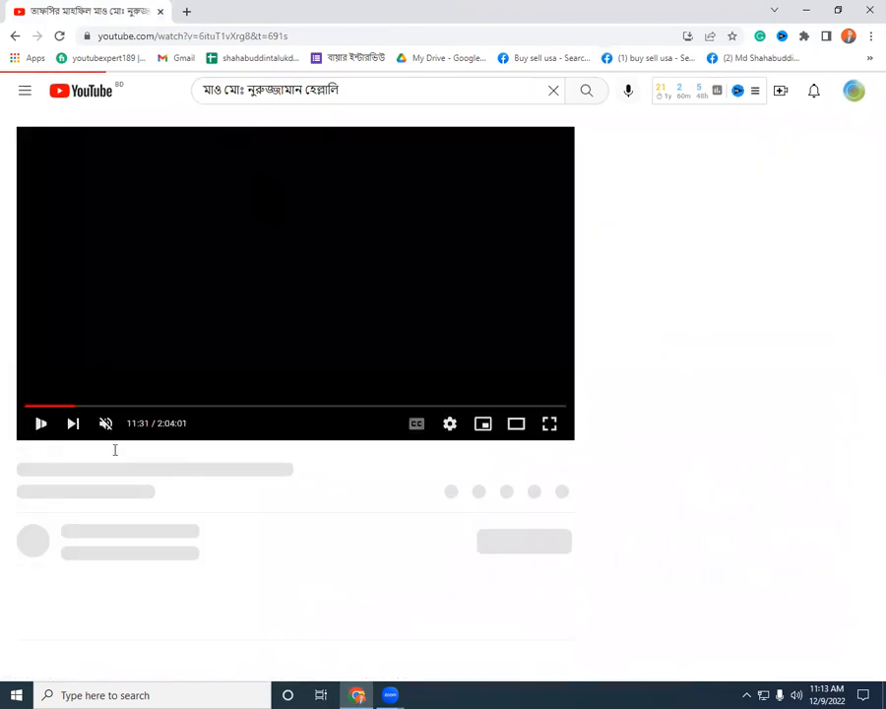
pyautogui.click(39, 411)
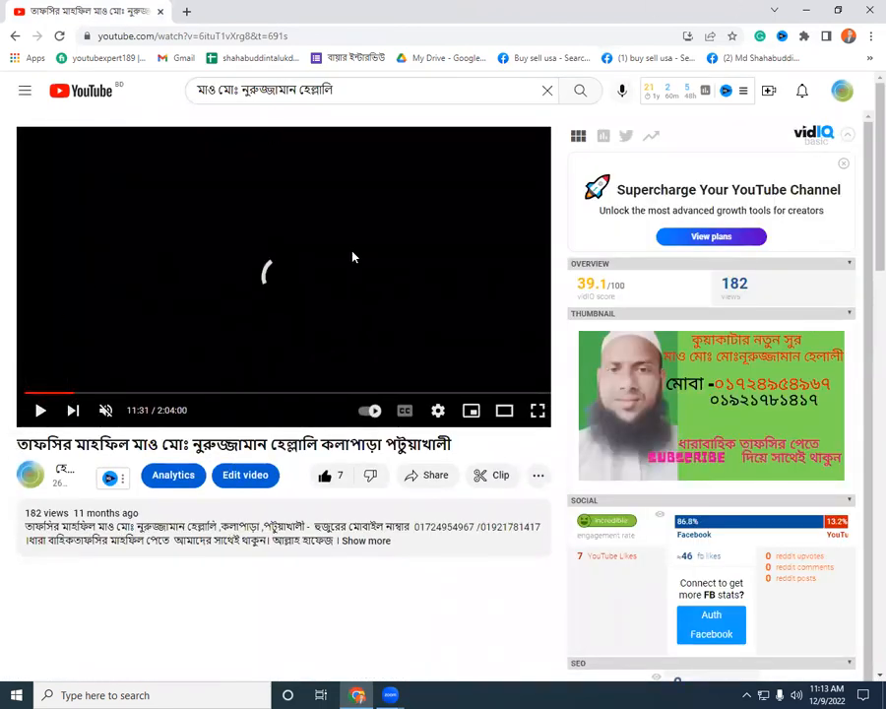
pyautogui.click(61, 37)
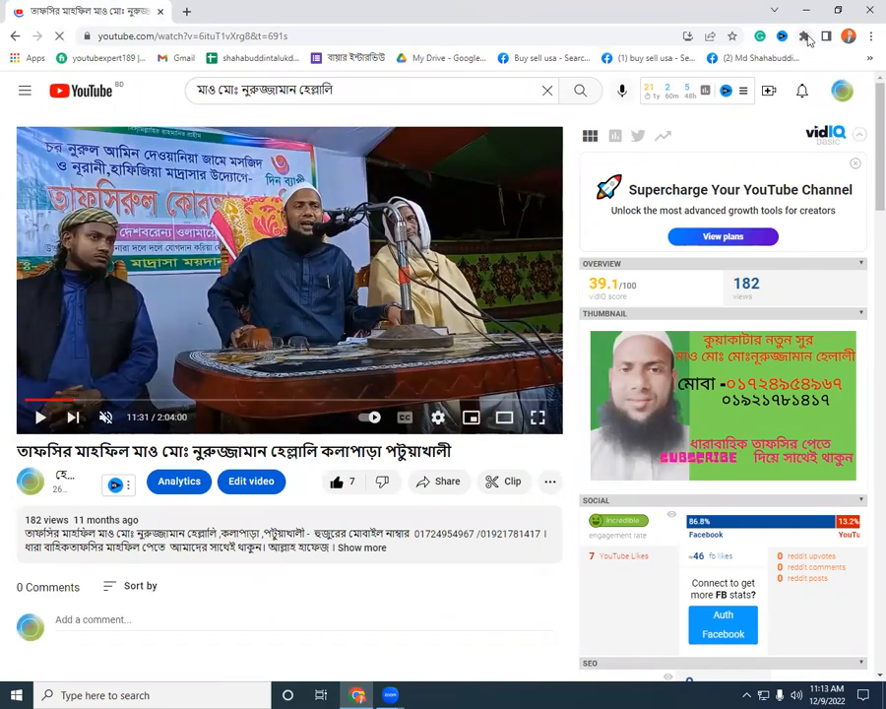
# Step: Pin the TubeBuddy extension to the browser toolbar and close the extensions list
pyautogui.click(805, 38)
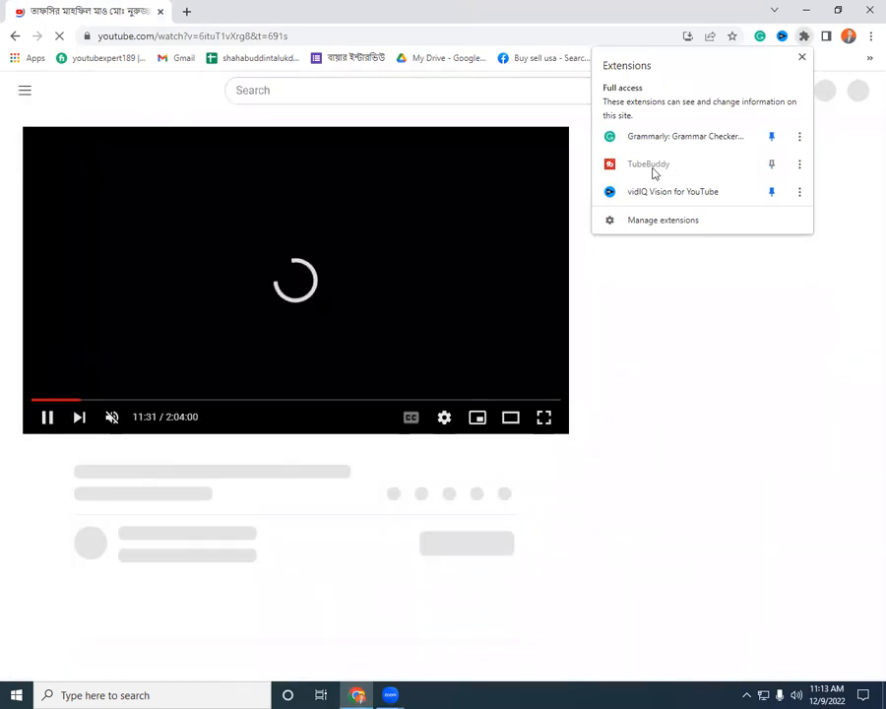
pyautogui.click(771, 165)
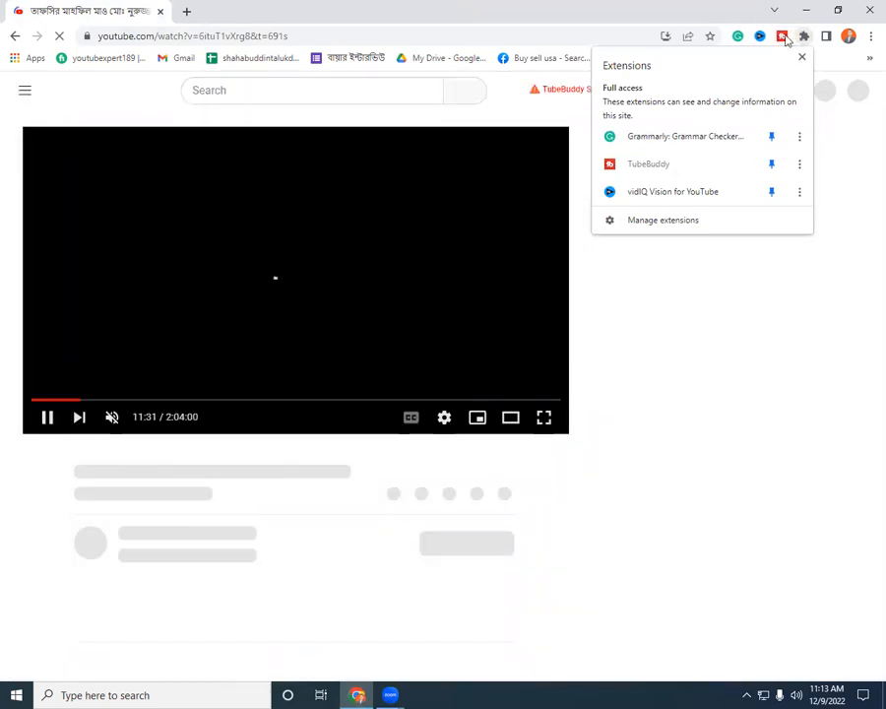
pyautogui.click(507, 91)
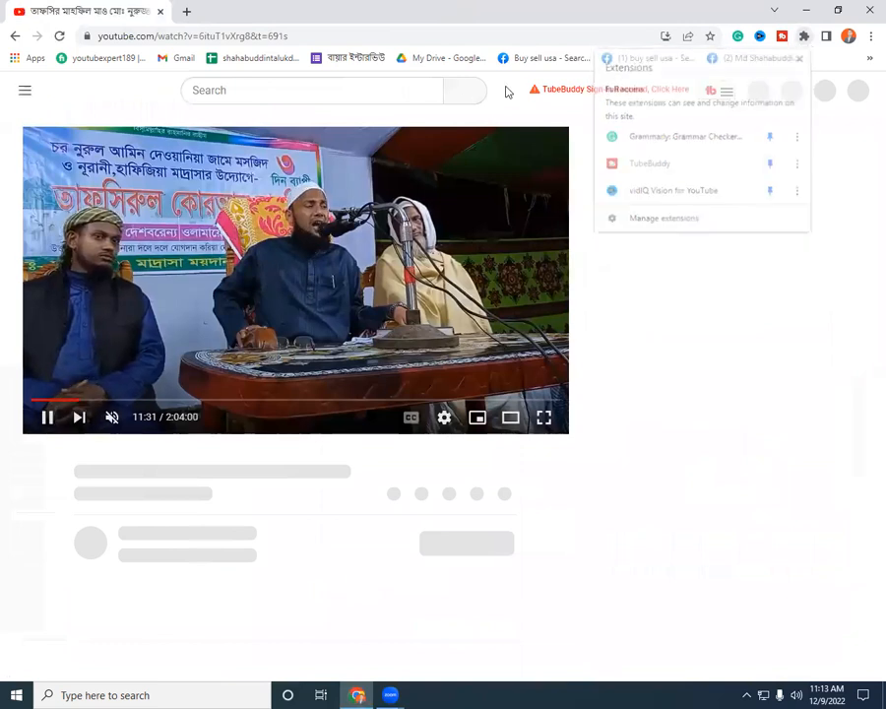
# Step: Capture the "TubeBuddy Sign-in Required, Click Here" notice with a red rectangle around it and copy the image
pyautogui.press('Print')
pyautogui.moveTo(497, 75); pyautogui.dragTo(787, 123)
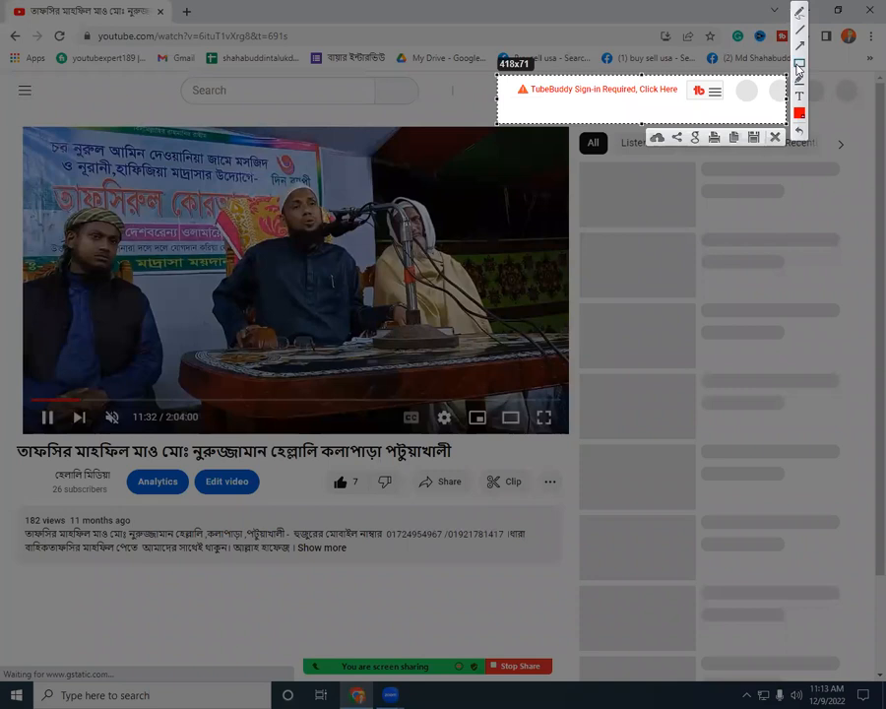
pyautogui.moveTo(511, 85); pyautogui.dragTo(683, 100)
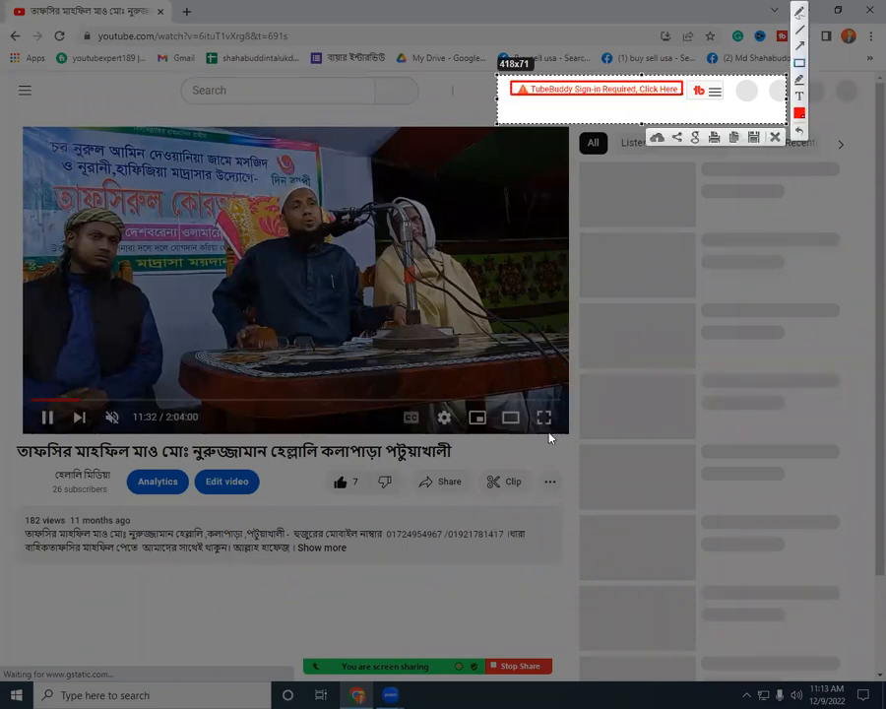
pyautogui.hotkey('ctrl', 'c')
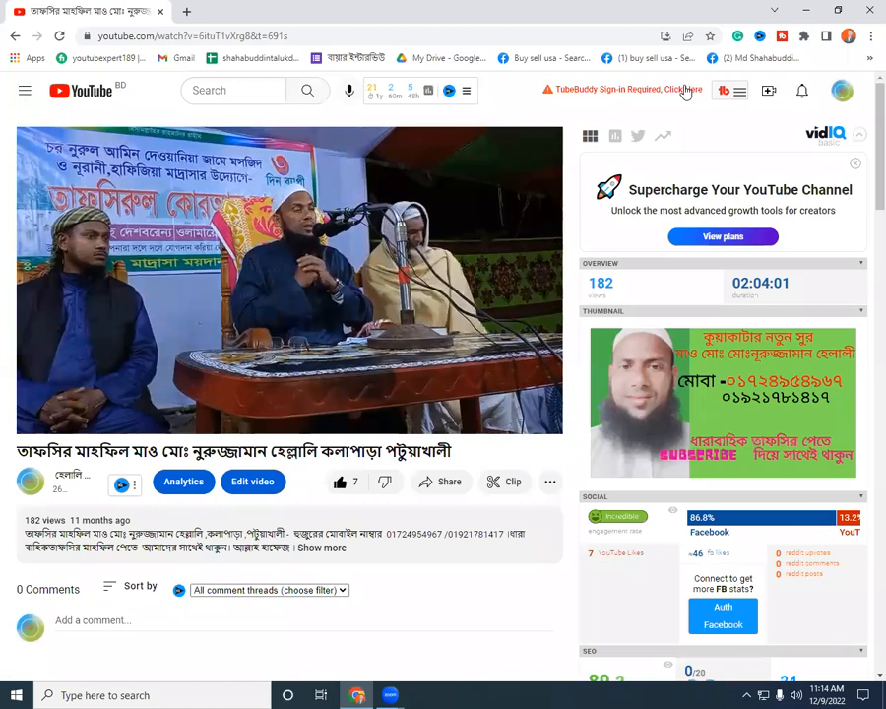
# Step: Open the TubeBuddy sign-in notice and start signing in with YouTube
pyautogui.click(687, 89)
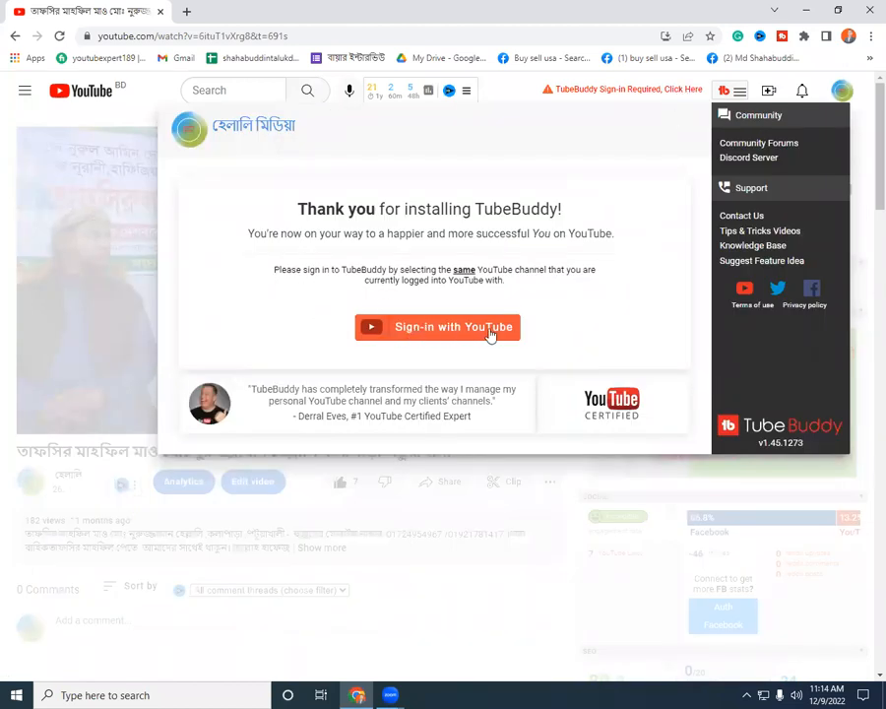
pyautogui.click(425, 331)
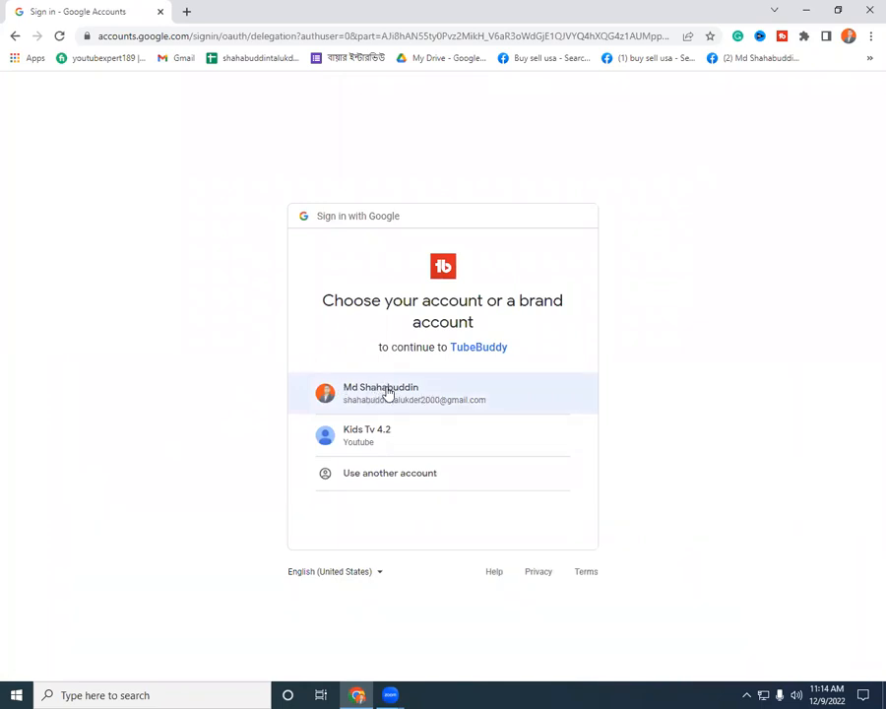
# Step: Mark the first Google account entry with a red rectangle in a screen capture and dismiss the capture
pyautogui.press('Print')
pyautogui.moveTo(626, 423); pyautogui.dragTo(320, 350)
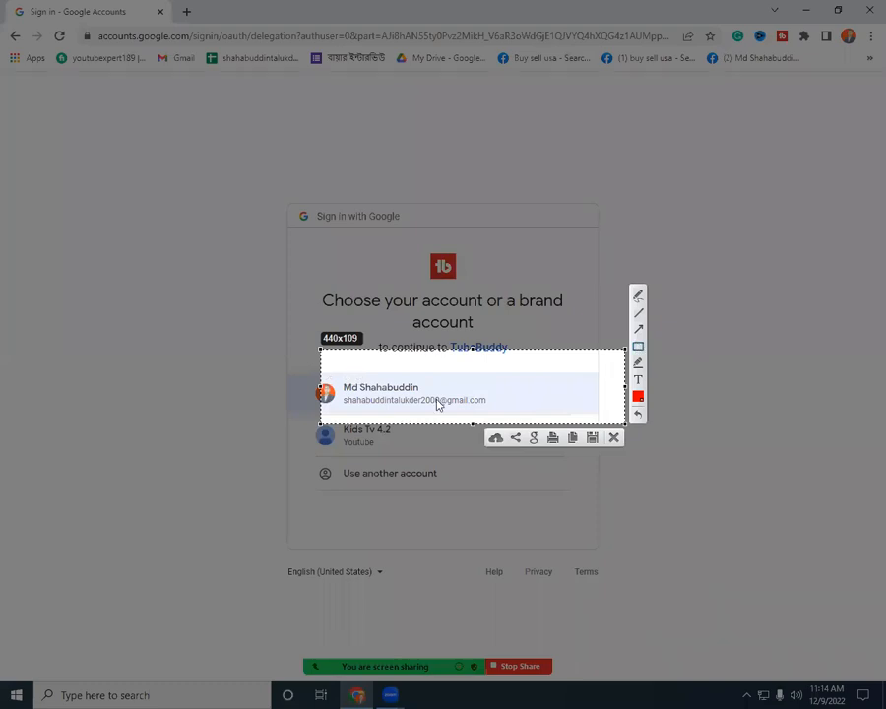
pyautogui.moveTo(284, 383); pyautogui.dragTo(509, 405)
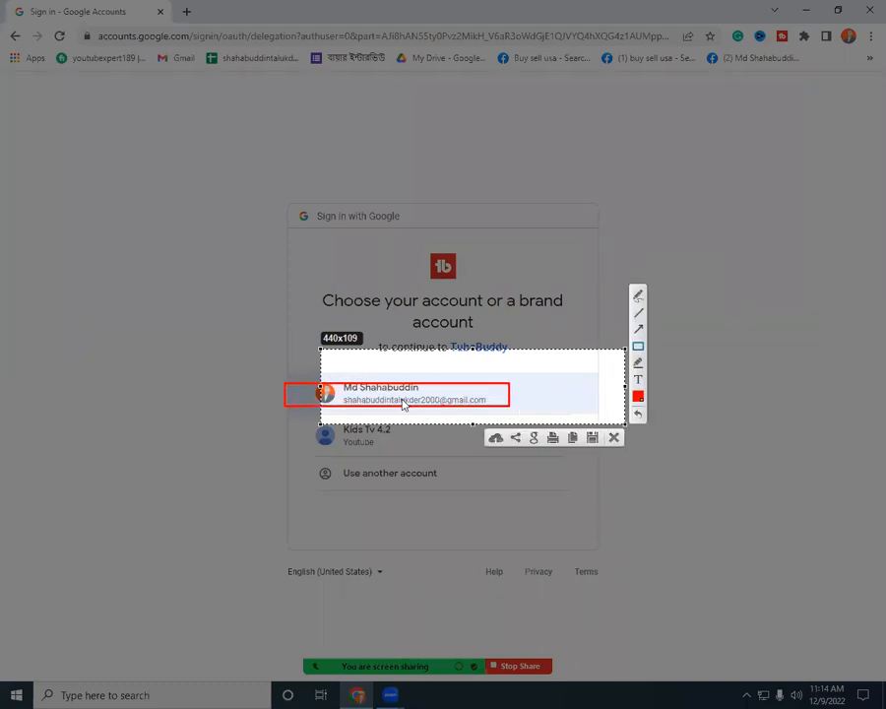
pyautogui.press('Escape')
# Step: Choose the first Google account and allow TubeBuddy to access it
pyautogui.click(386, 397)
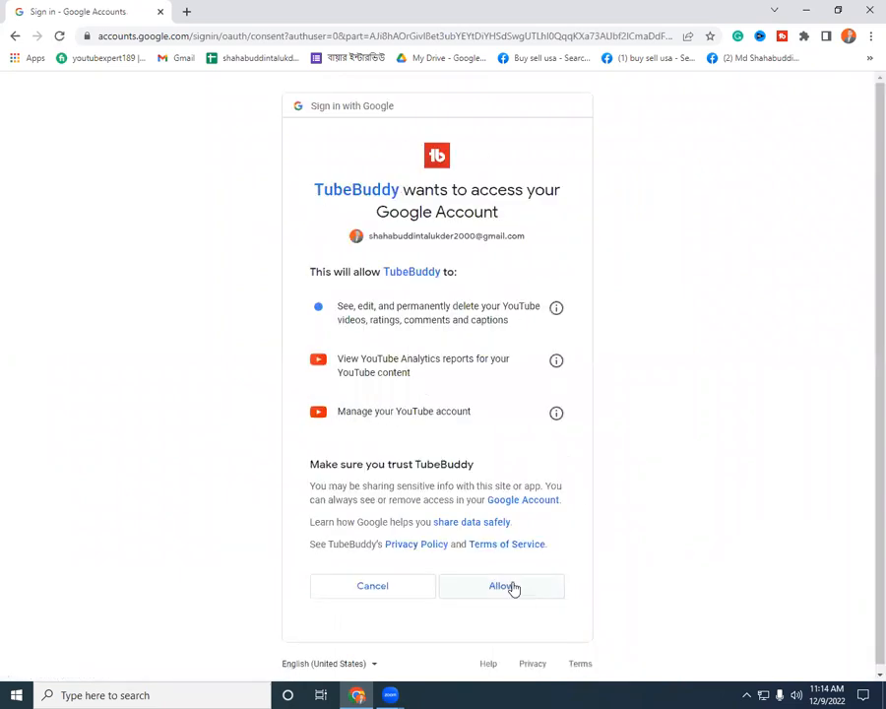
pyautogui.click(500, 587)
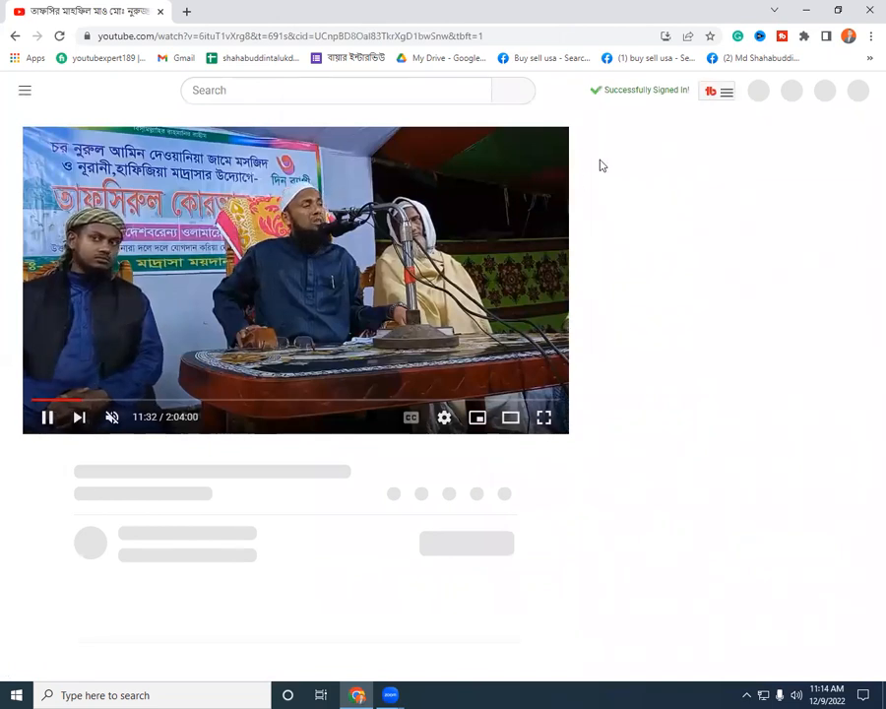
# Step: Mark the "Successfully Signed In!" notice with a red rectangle in a screen capture and dismiss the capture
pyautogui.press('Print')
pyautogui.moveTo(564, 71); pyautogui.dragTo(809, 161)
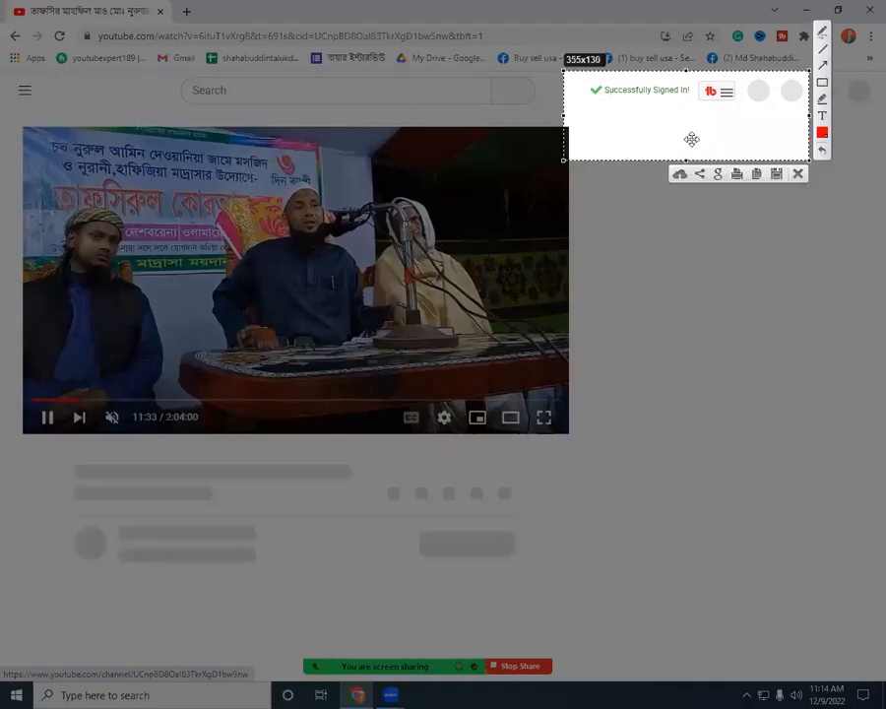
pyautogui.moveTo(581, 70); pyautogui.dragTo(730, 101)
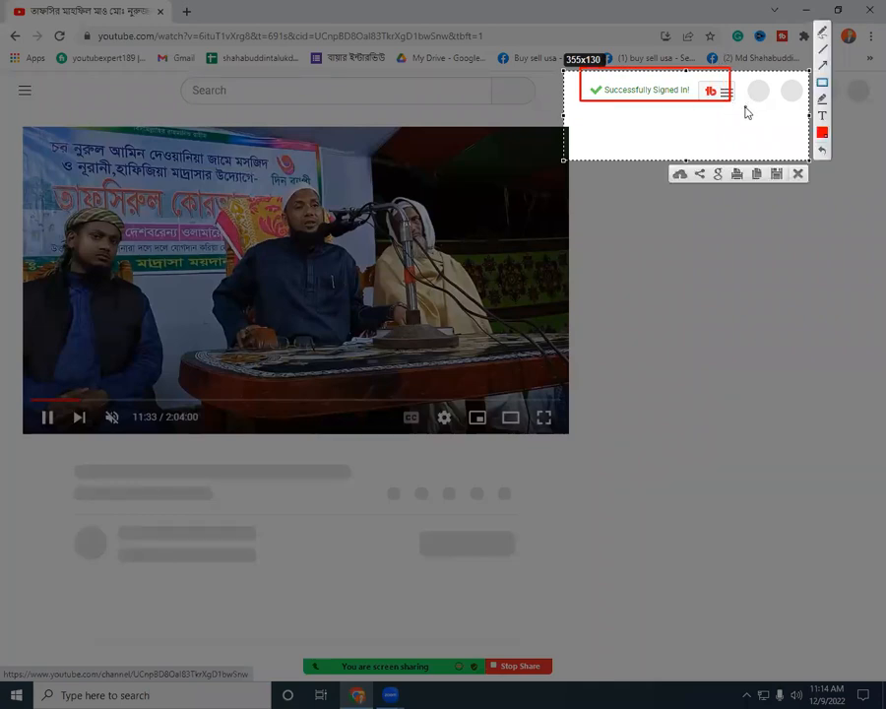
pyautogui.press('Escape')
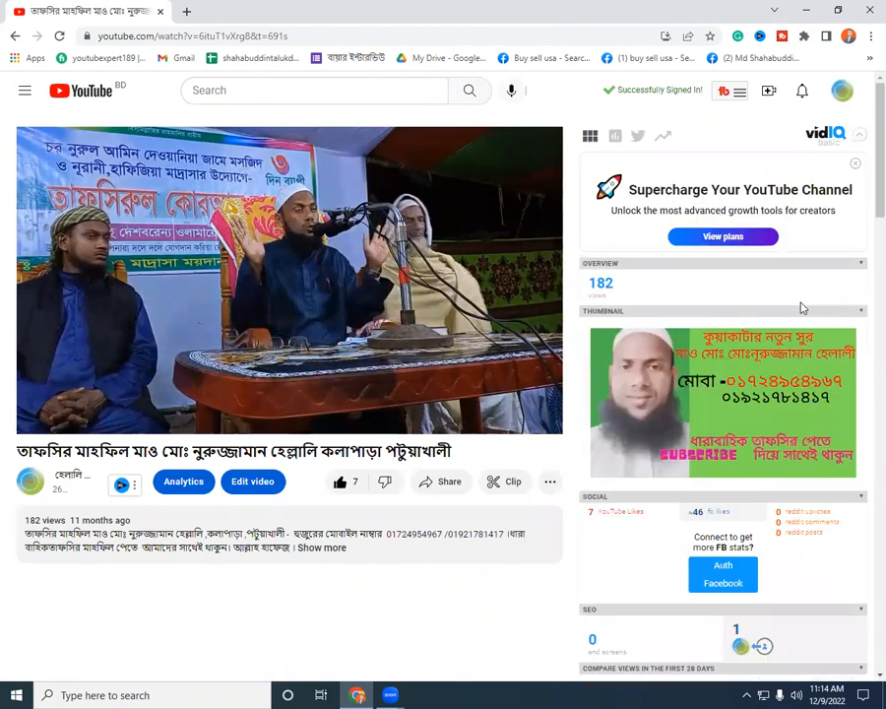
# Step: Examine the video's tags, the vidIQ SEO score breakdown and the TubeBuddy Videolytics SEO data
pyautogui.scroll(-5, 752, 252)
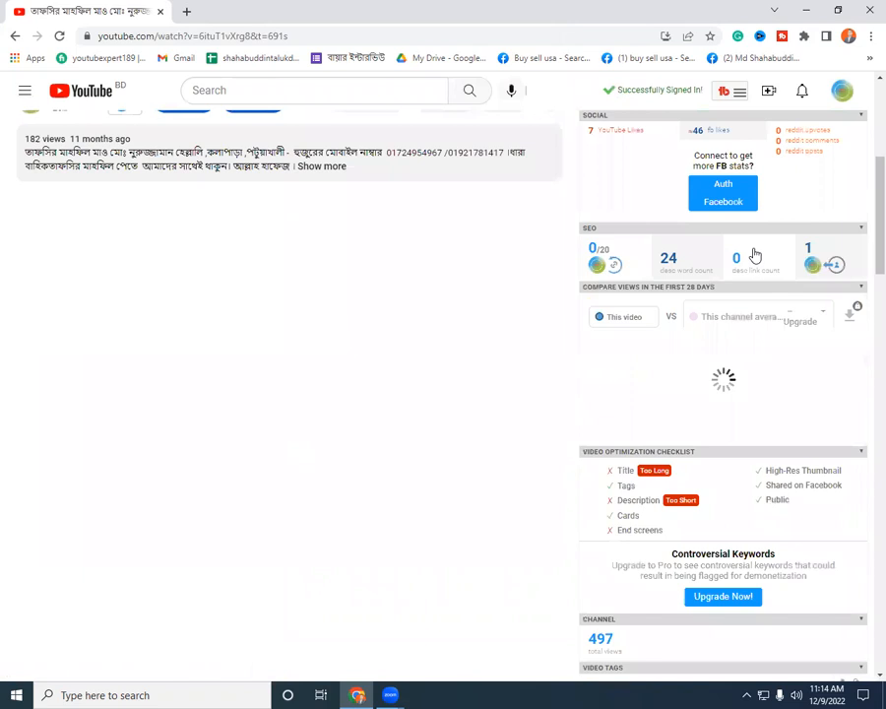
pyautogui.scroll(5, 754, 253)
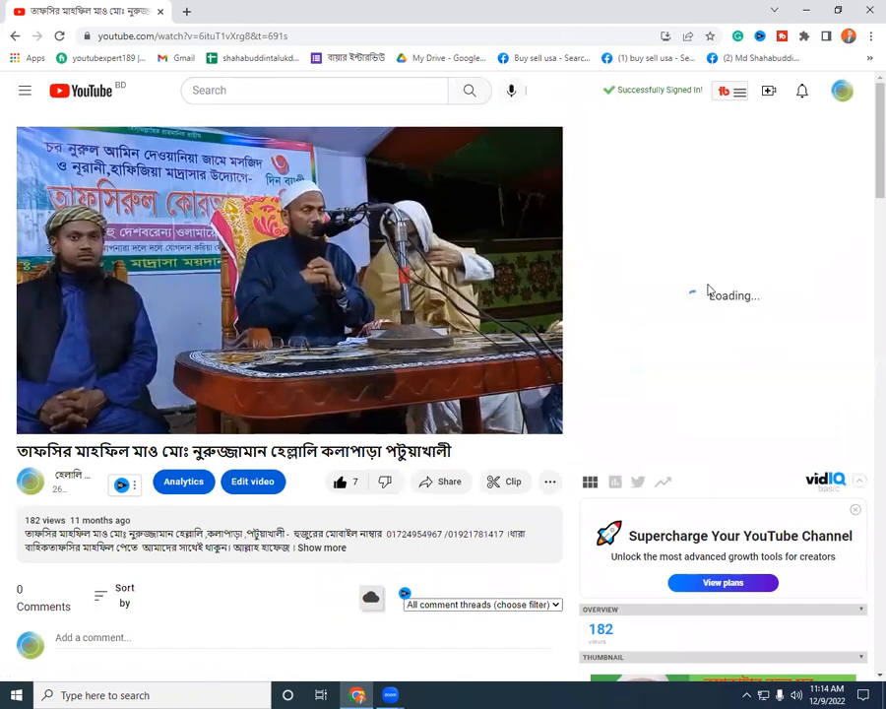
pyautogui.scroll(-3, 689, 261)
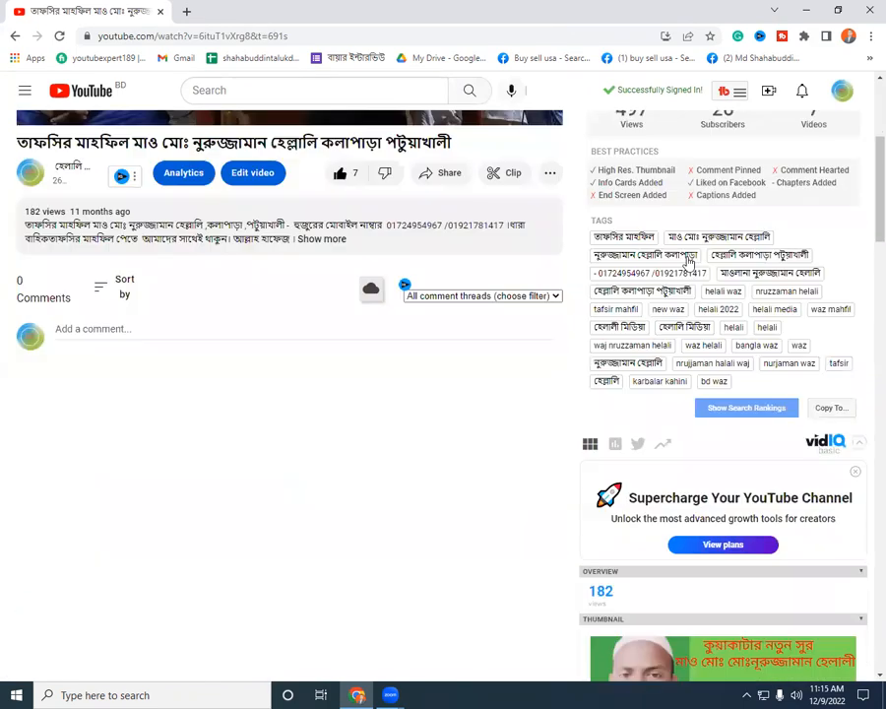
pyautogui.scroll(-10, 689, 261)
pyautogui.scroll(2, 596, 278)
pyautogui.moveTo(618, 254)
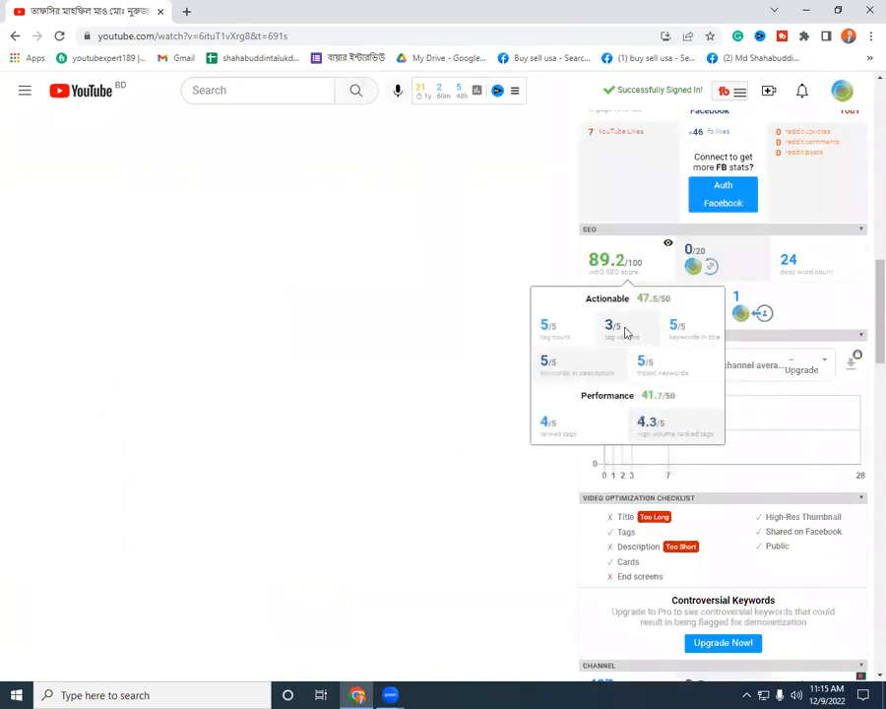
pyautogui.scroll(4, 626, 333)
pyautogui.scroll(2, 753, 256)
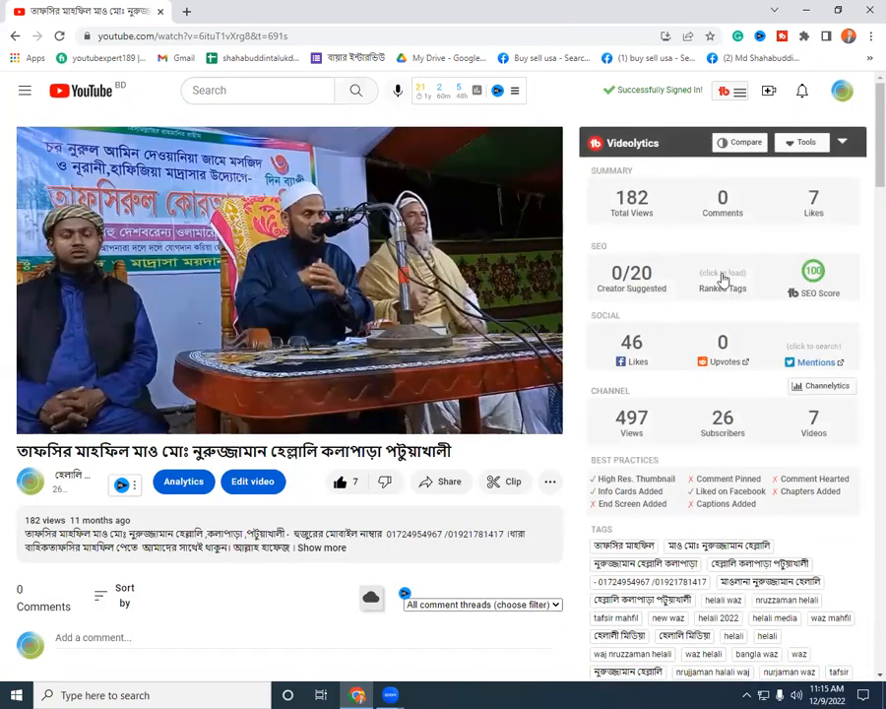
pyautogui.moveTo(722, 277)
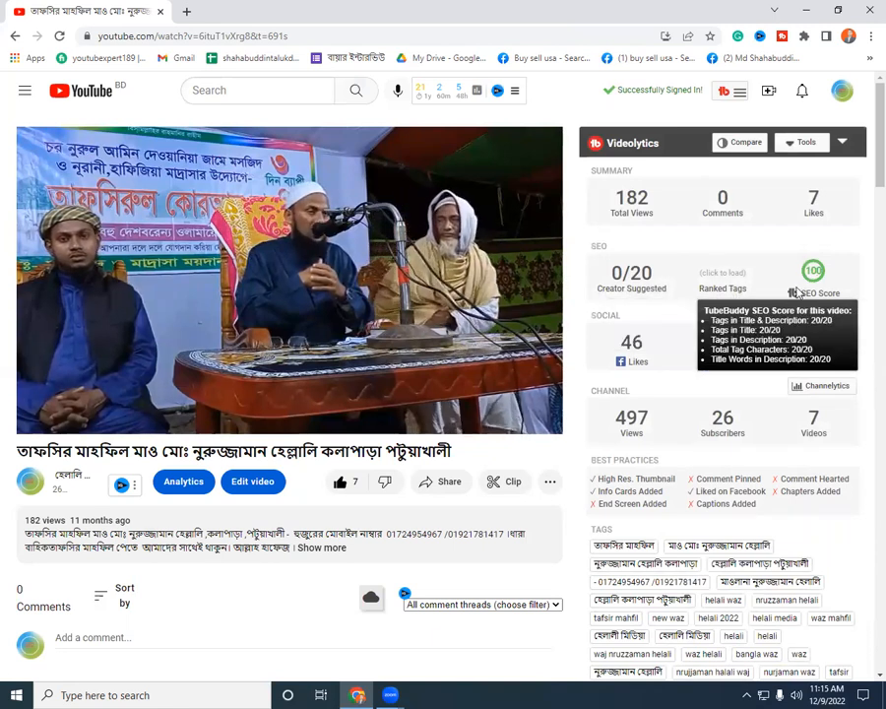
# Step: Load the Ranked Tags data in Videolytics and check the search rankings in the tag list
pyautogui.click(728, 274)
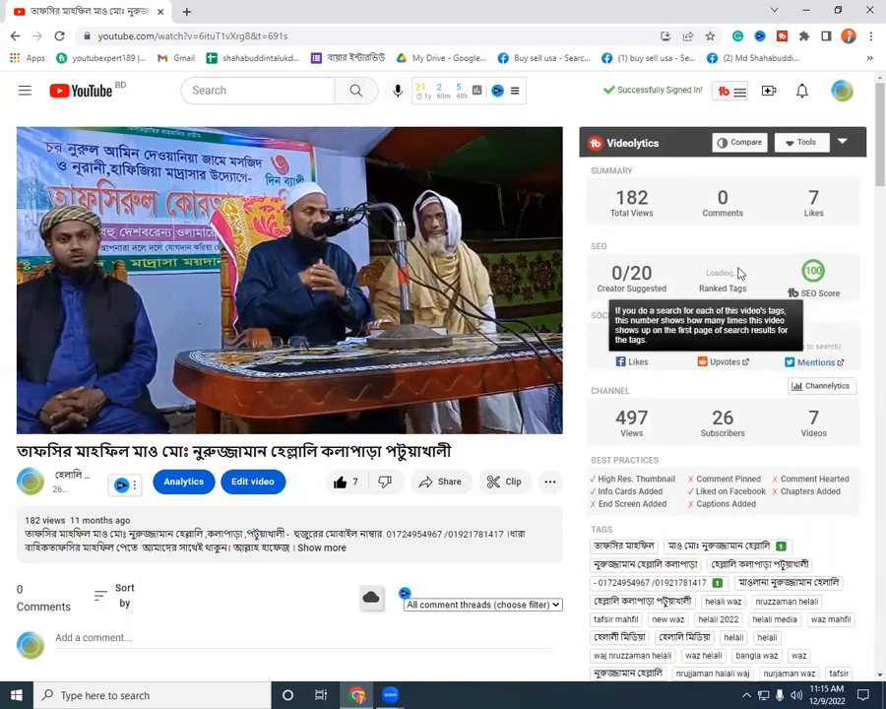
pyautogui.scroll(-3, 746, 330)
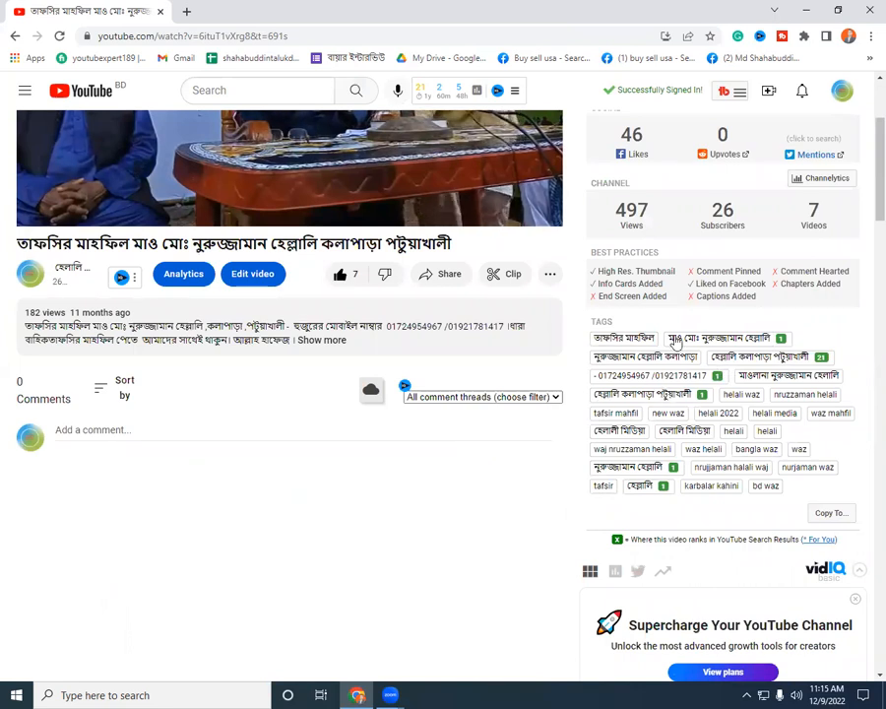
# Step: Open the second tag in the video's tag list in Keyword Explorer, copy its keyword text and close the explorer
pyautogui.moveTo(669, 342); pyautogui.dragTo(760, 336)
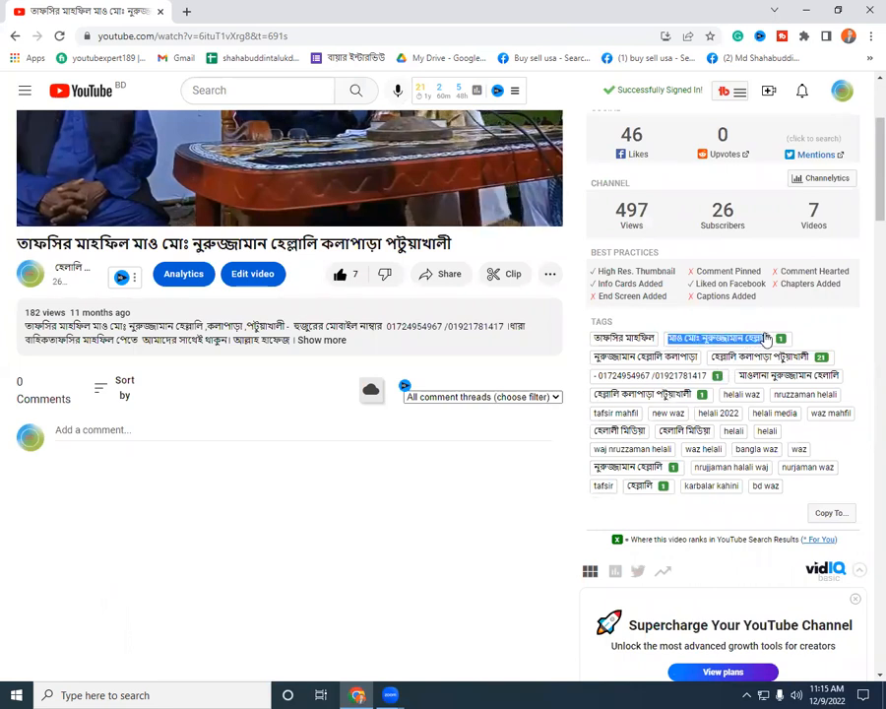
pyautogui.click(723, 338)
pyautogui.rightClick(723, 339)
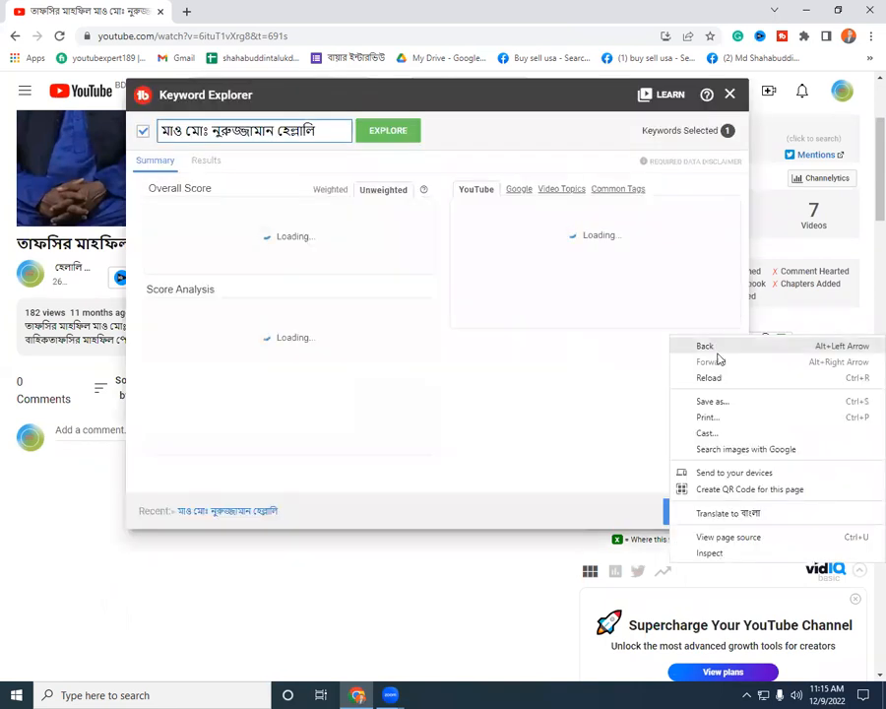
pyautogui.tripleClick(253, 133)
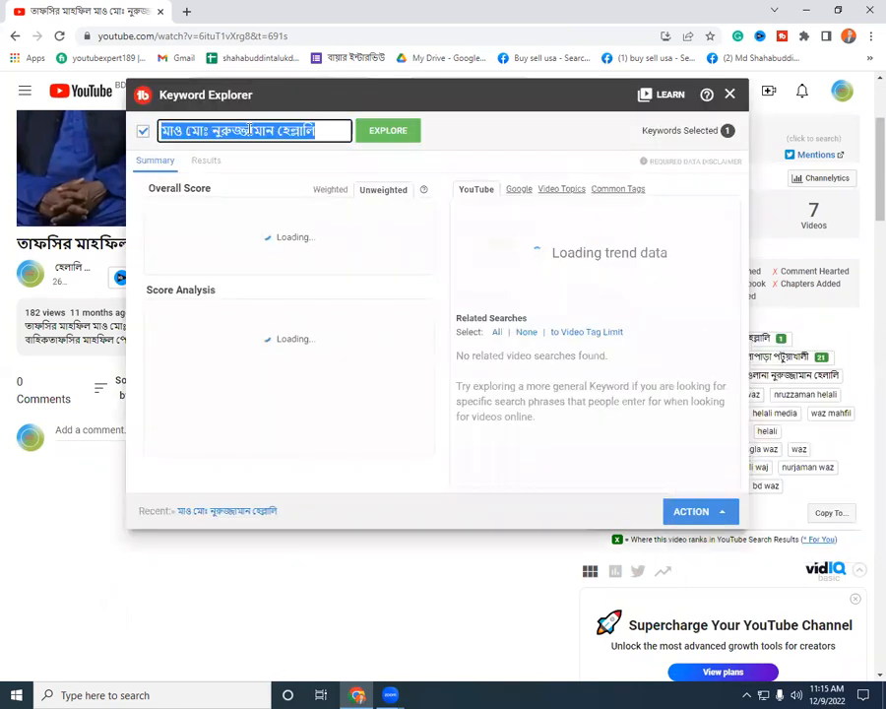
pyautogui.rightClick(249, 131)
pyautogui.click(274, 180)
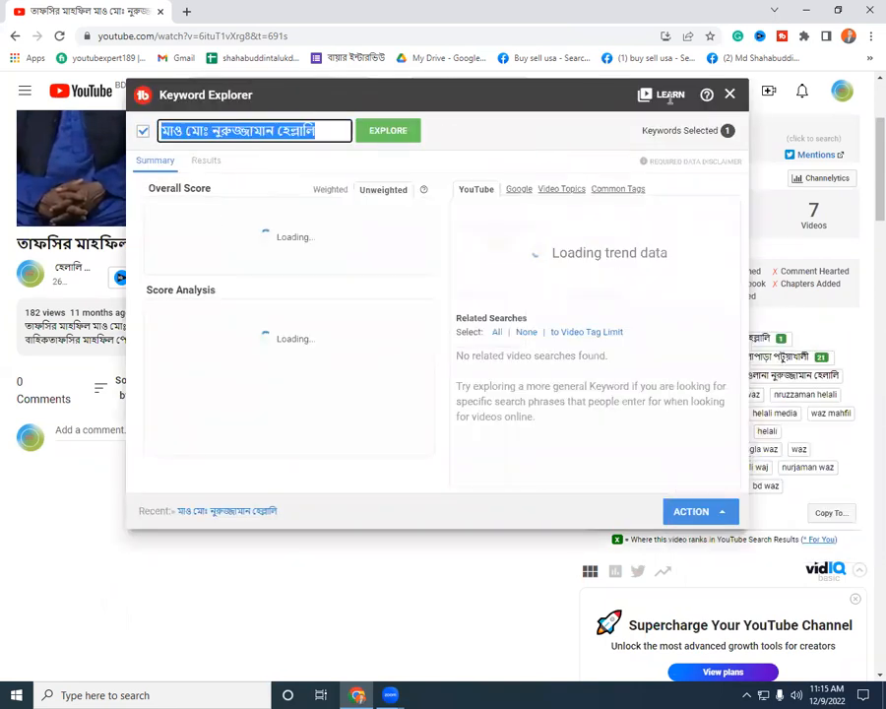
pyautogui.click(730, 96)
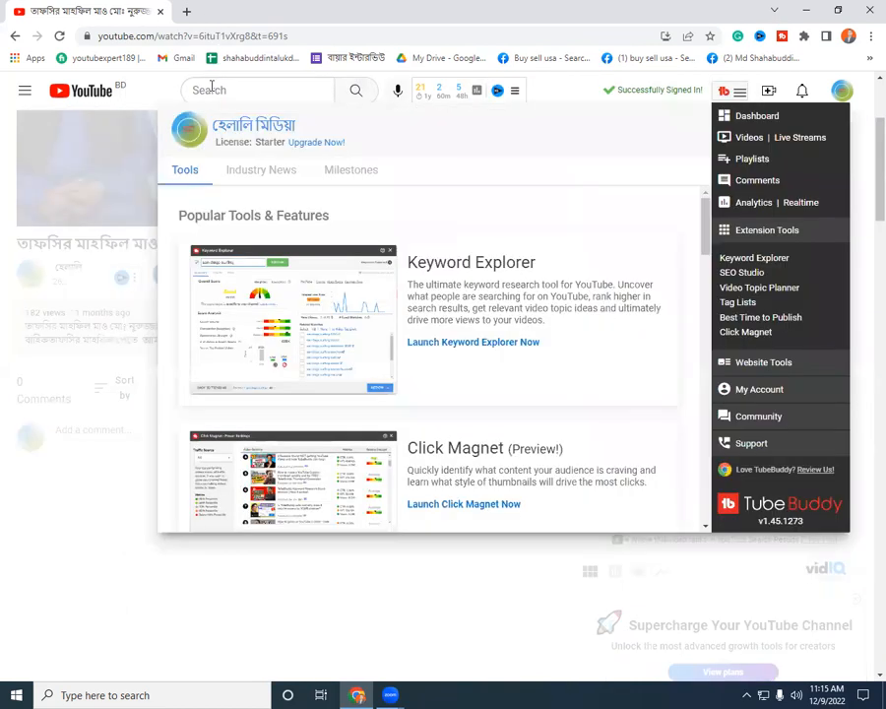
# Step: Open the bookmarked YouTube home page in a new browser tab
pyautogui.click(212, 89)
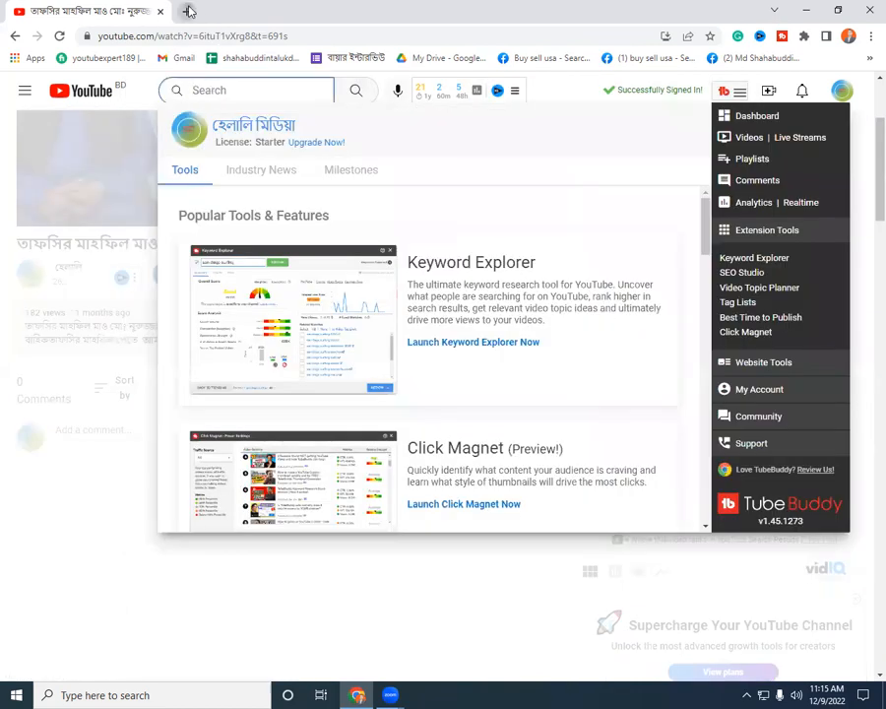
pyautogui.hotkey('ctrl', 't')
pyautogui.click(867, 61)
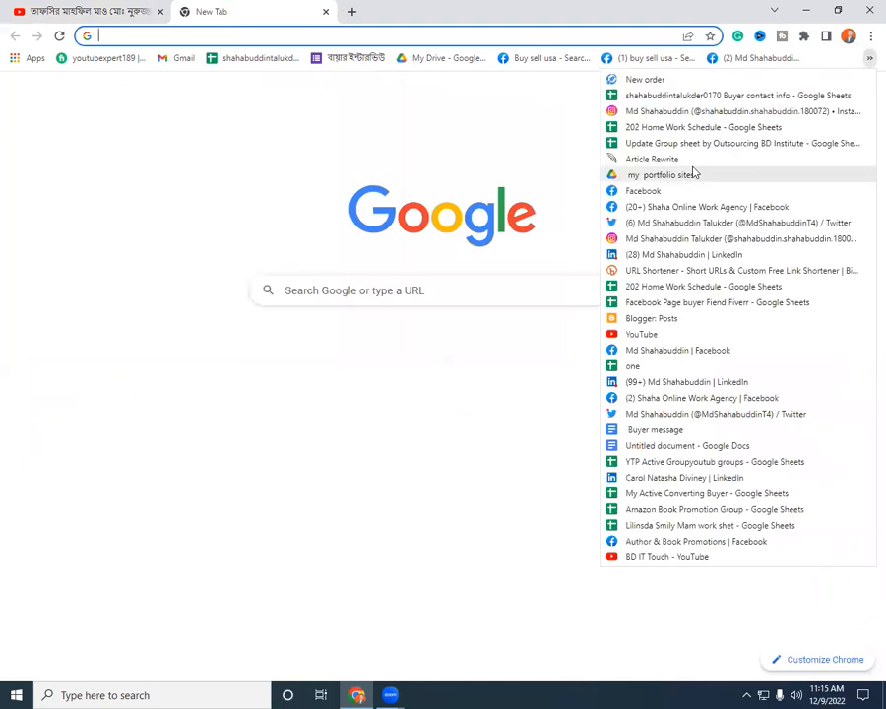
pyautogui.click(641, 332)
pyautogui.click(165, 4)
pyautogui.click(223, 10)
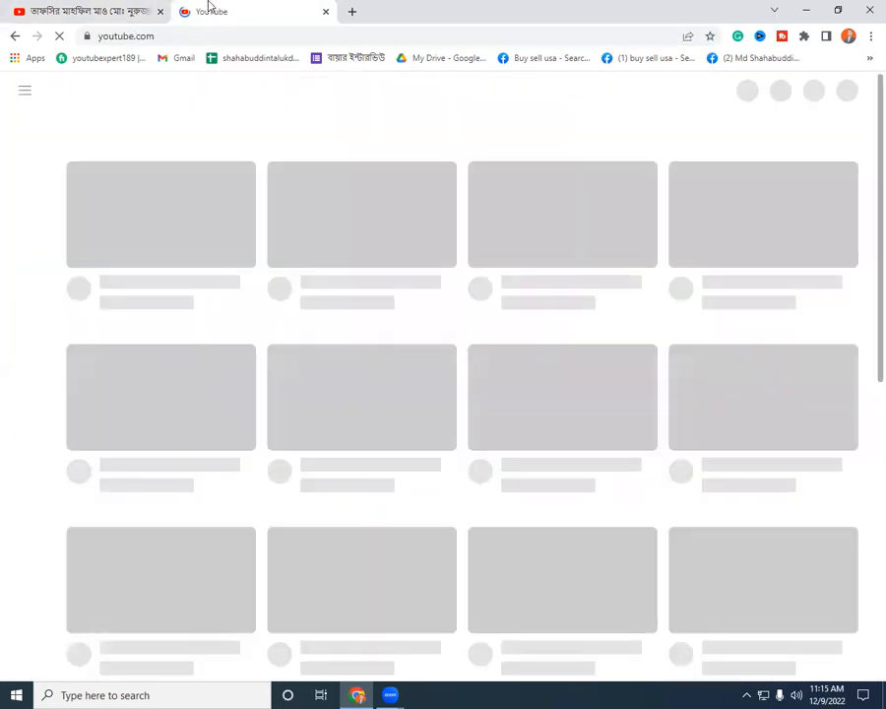
# Step: Search YouTube for the copied tag
pyautogui.click(248, 90)
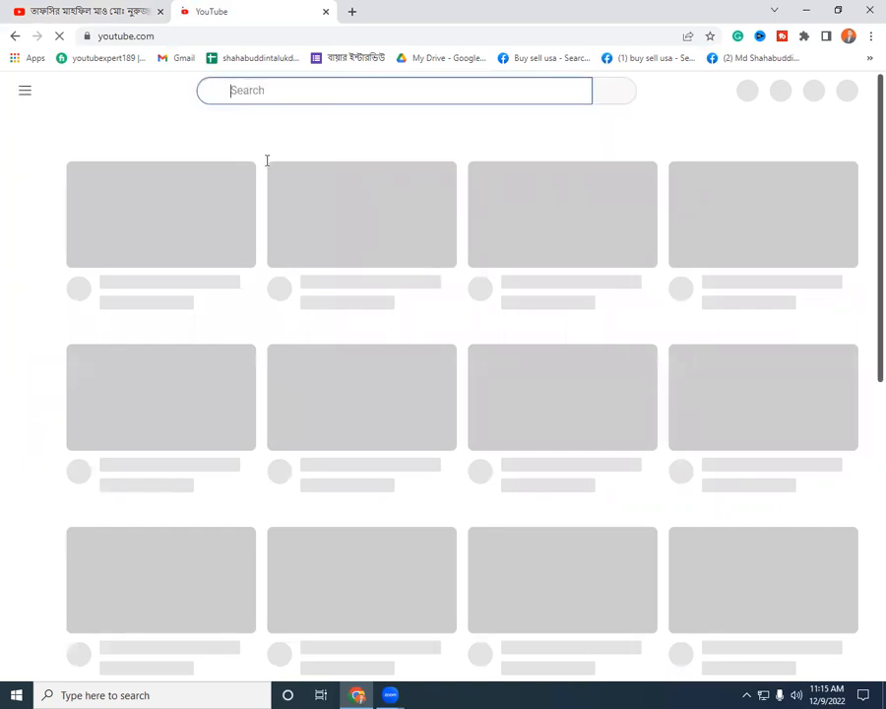
pyautogui.rightClick(247, 96)
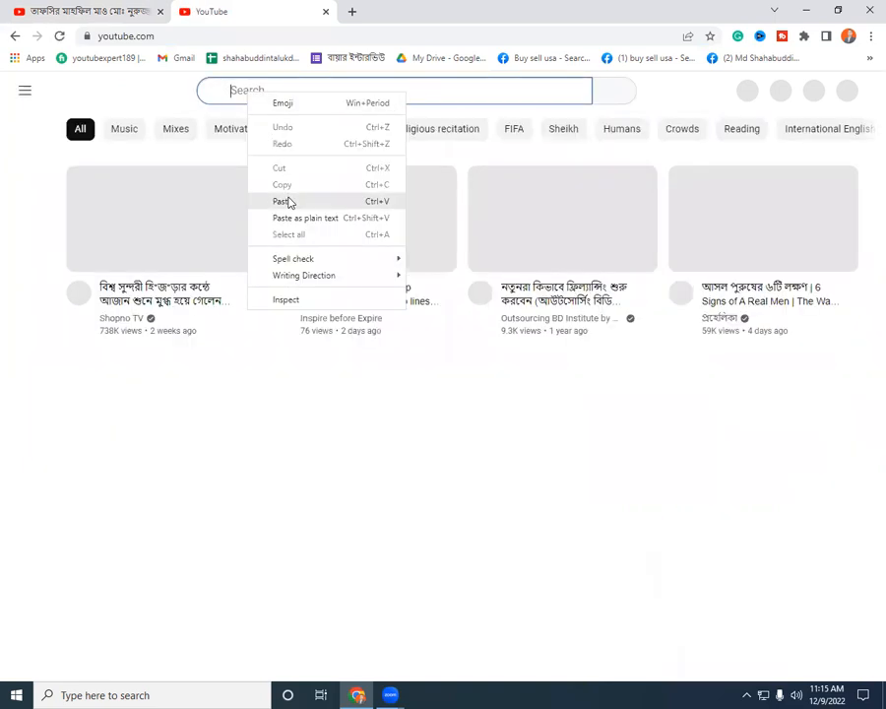
pyautogui.click(286, 199)
pyautogui.press('Return')
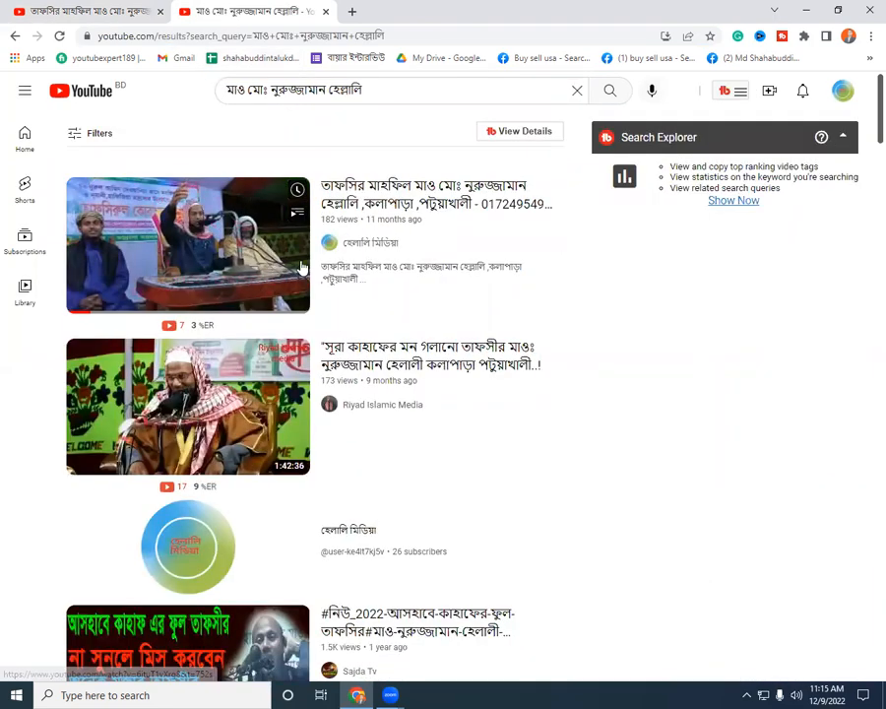
# Step: Select the top search result and the vidIQ search term beside it in a screen capture and dismiss the capture
pyautogui.press('Print')
pyautogui.moveTo(133, 151); pyautogui.dragTo(751, 303)
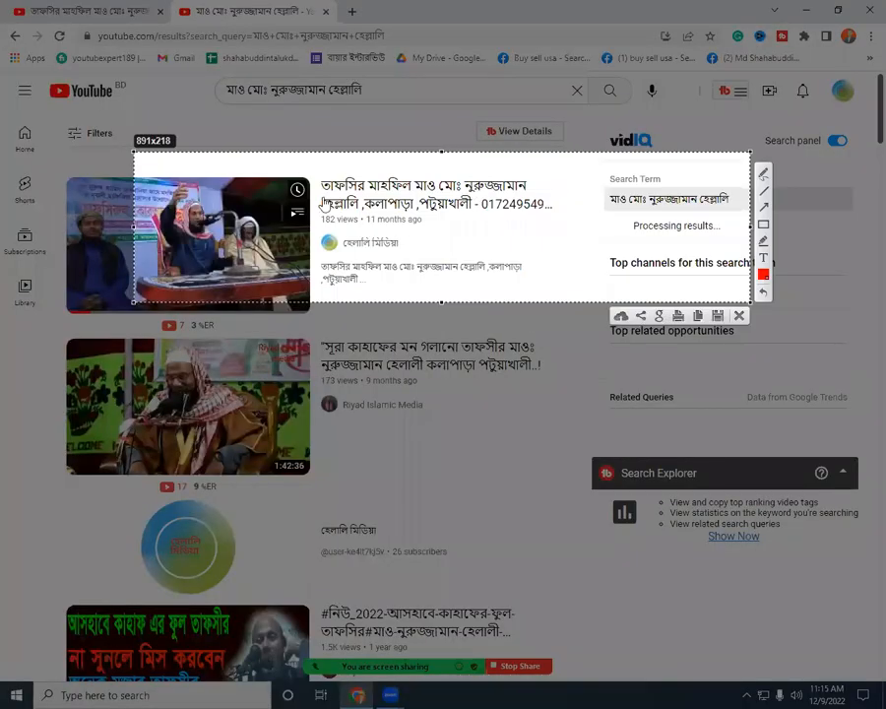
pyautogui.press('Escape')
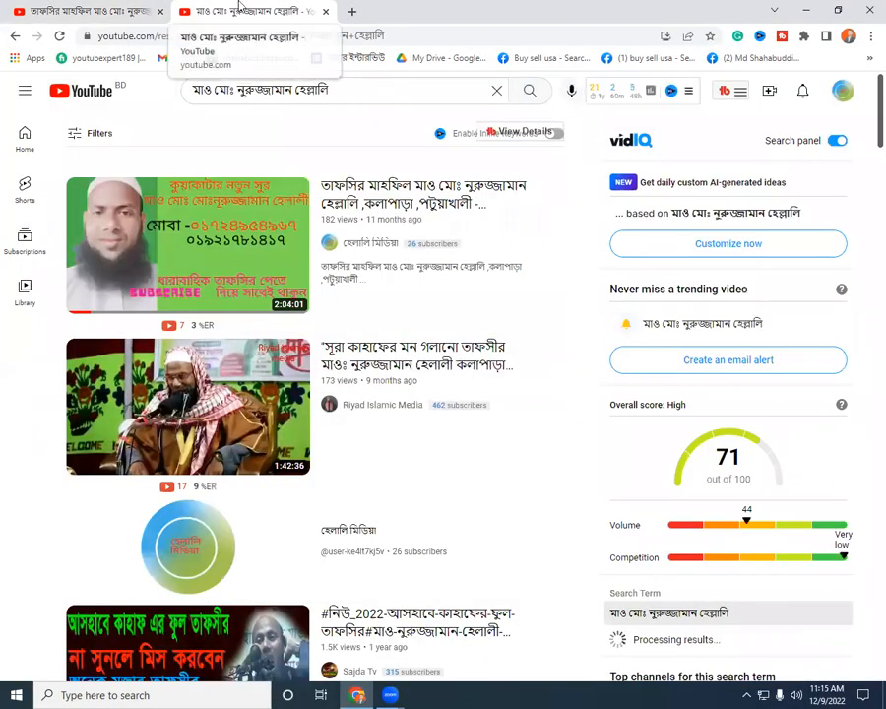